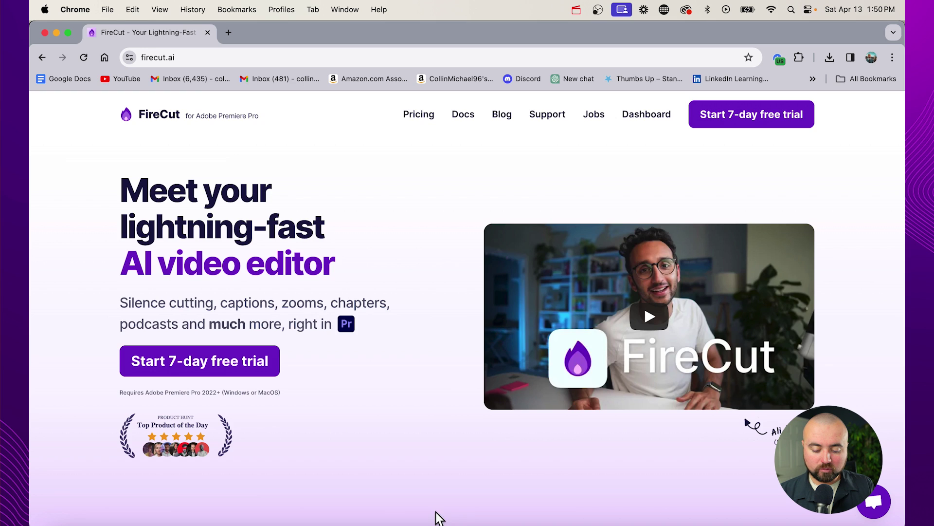
# Switch from FireCut's site in Chrome to the solvedtest project in Premiere Pro.
pyautogui.click(515, 520)
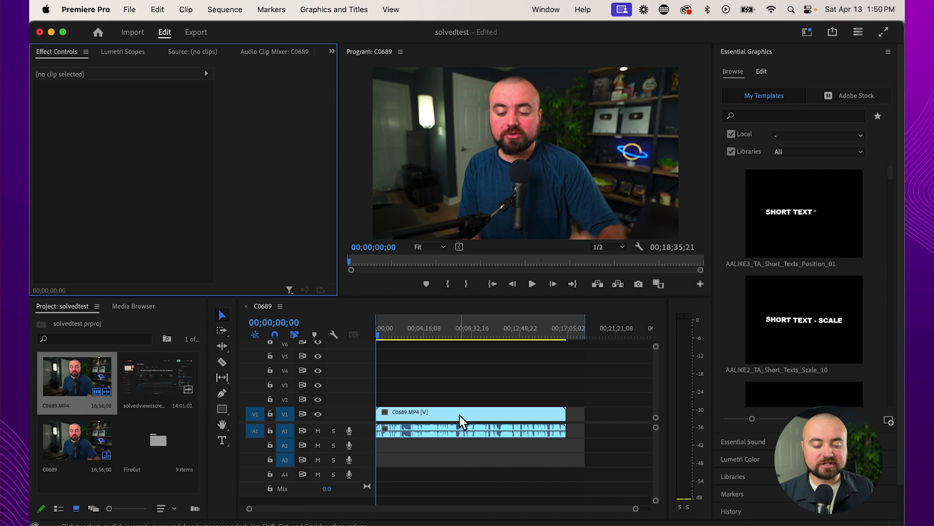
# Launch the FireCut extension panel from Window > Extensions.
pyautogui.click(539, 11)
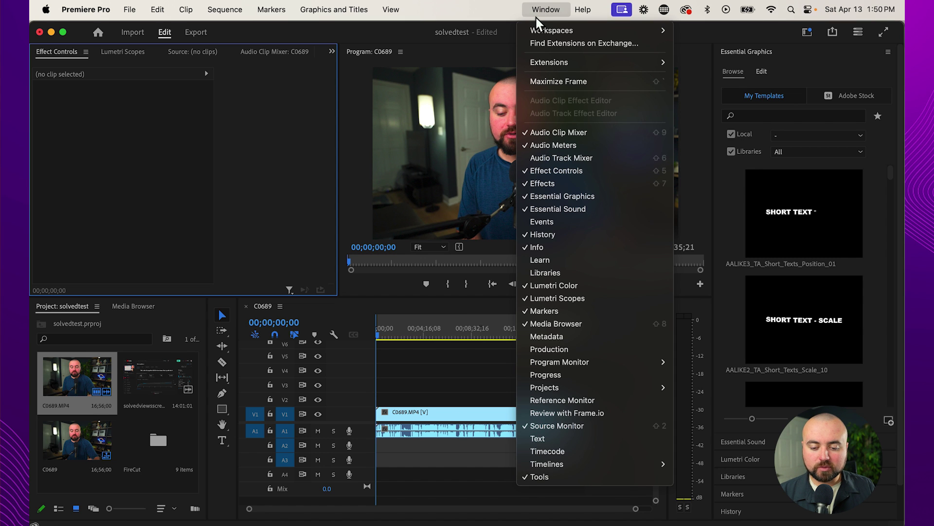
pyautogui.moveTo(652, 62)
pyautogui.click(694, 62)
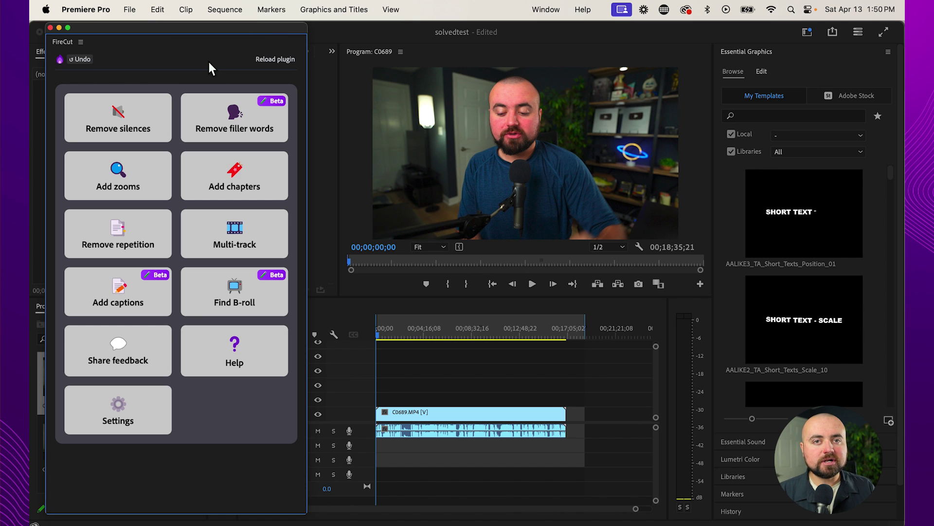
# Remove silences at the Tight cut setting, cutting 115 silences (477.7 seconds).
pyautogui.click(115, 128)
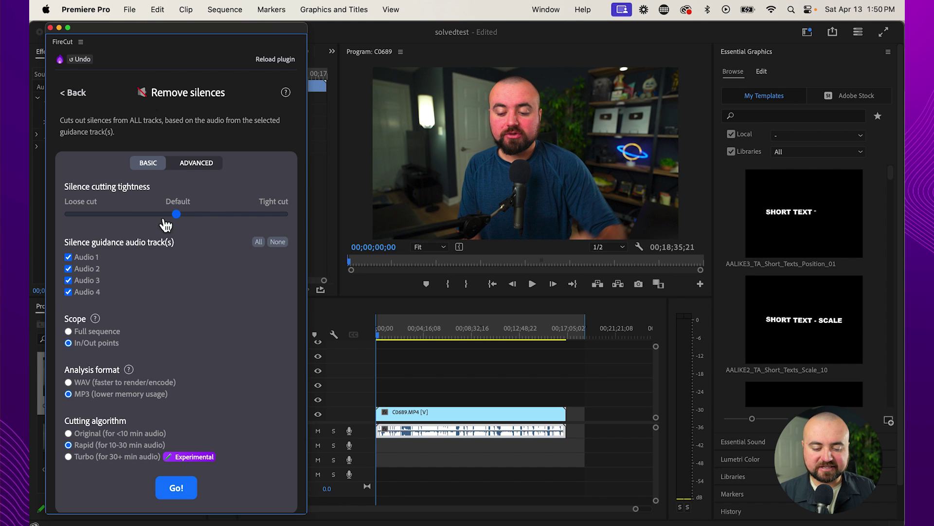
pyautogui.moveTo(183, 220); pyautogui.dragTo(282, 219)
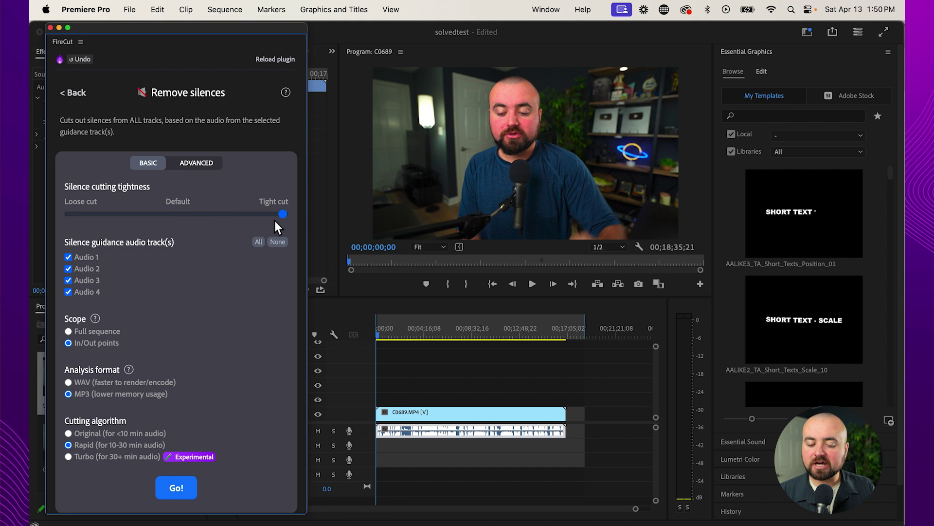
pyautogui.click(170, 492)
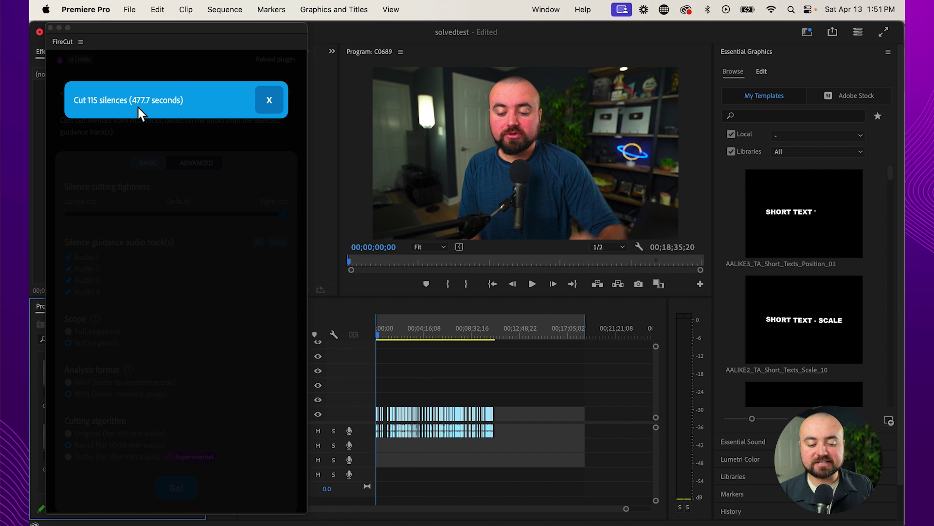
# Close the silence summary, return FireCut to its main menu, and play the fitted sequence.
pyautogui.click(270, 103)
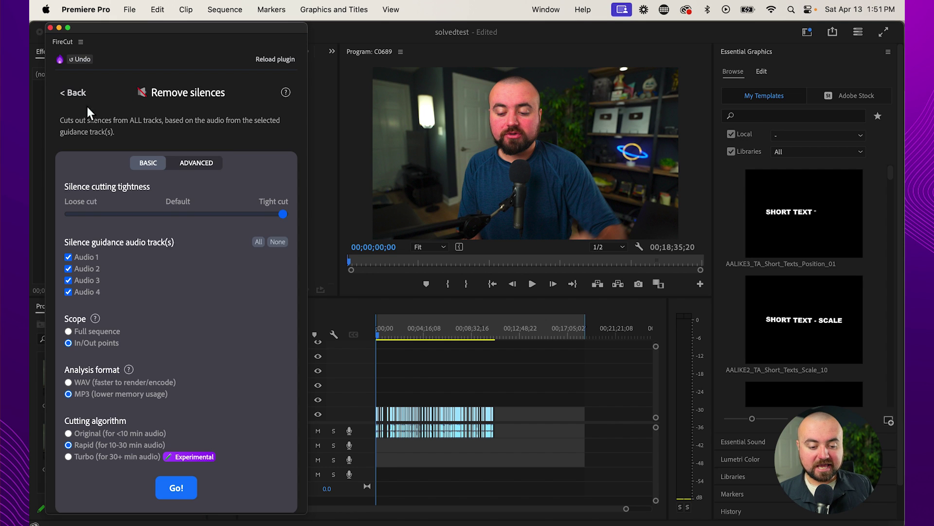
pyautogui.click(73, 97)
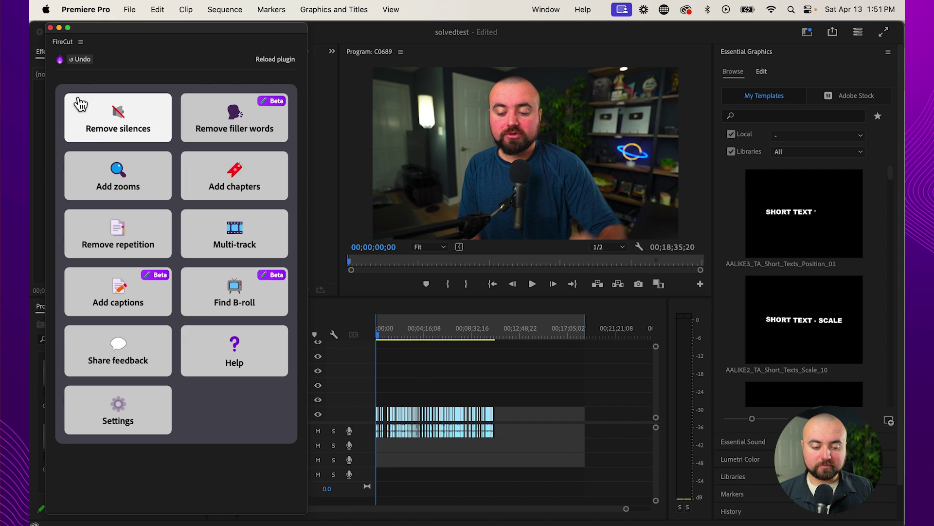
pyautogui.click(407, 393)
pyautogui.press('\\')
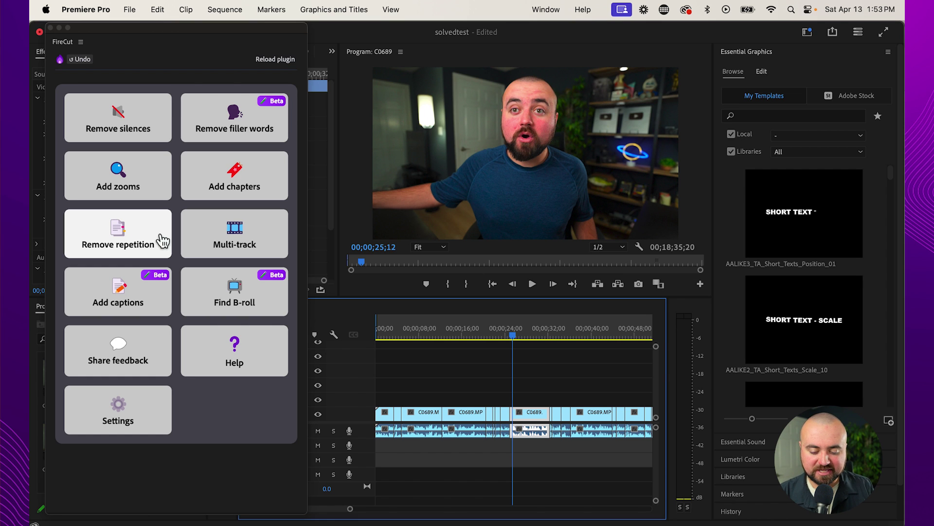
pyautogui.click(459, 389)
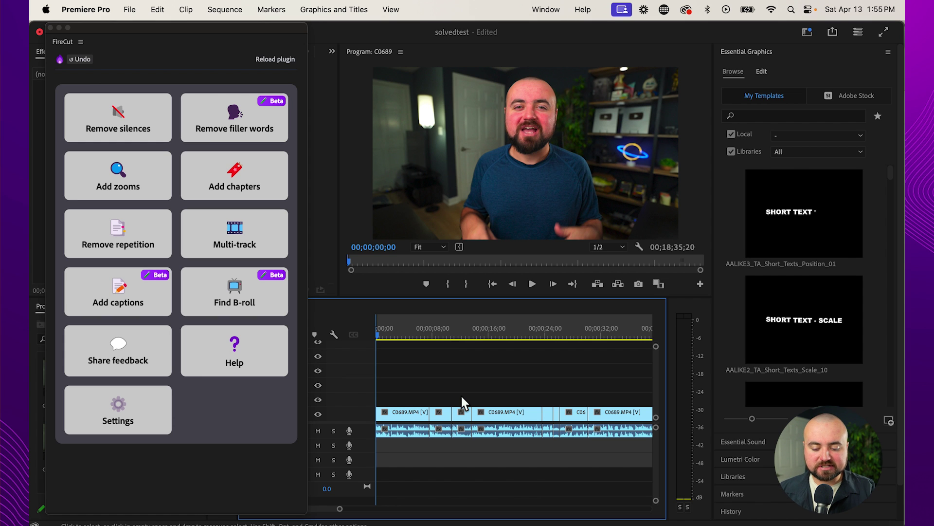
pyautogui.press('space')
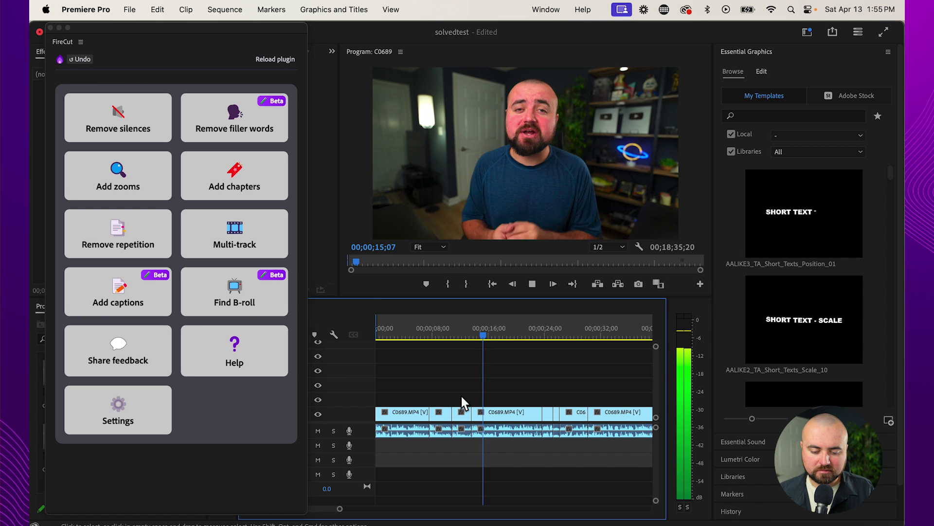
pyautogui.press('space')
pyautogui.press('d')
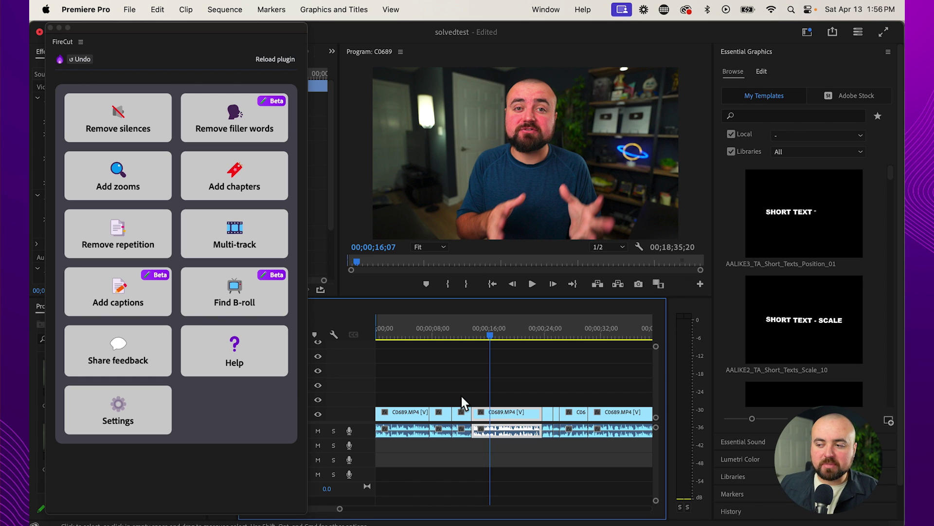
# Set an Out point at 00;00;25;08 to mark the first 25 seconds.
pyautogui.click(461, 396)
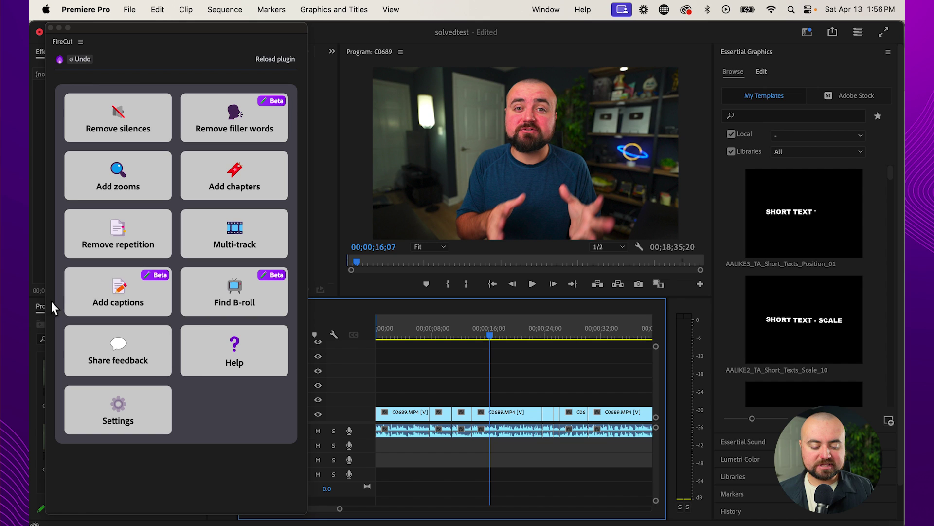
pyautogui.press('-')
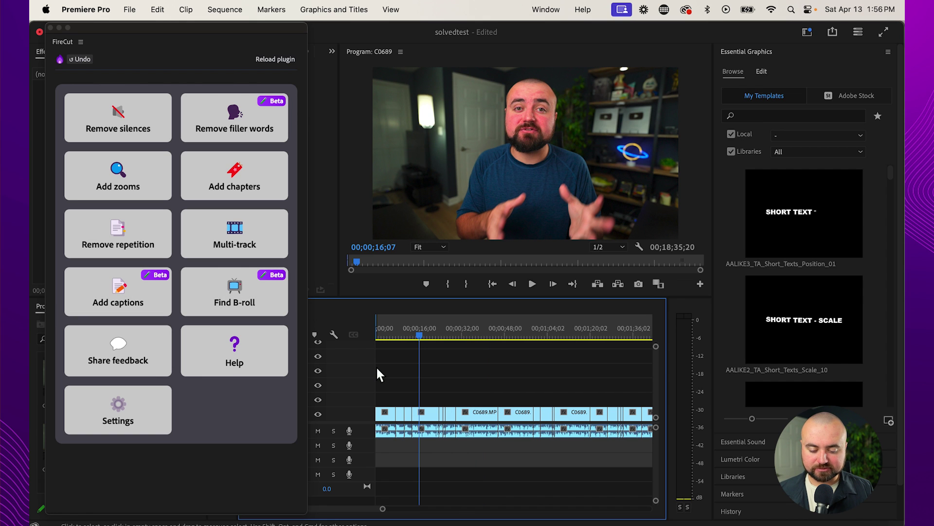
pyautogui.moveTo(405, 331); pyautogui.dragTo(334, 333)
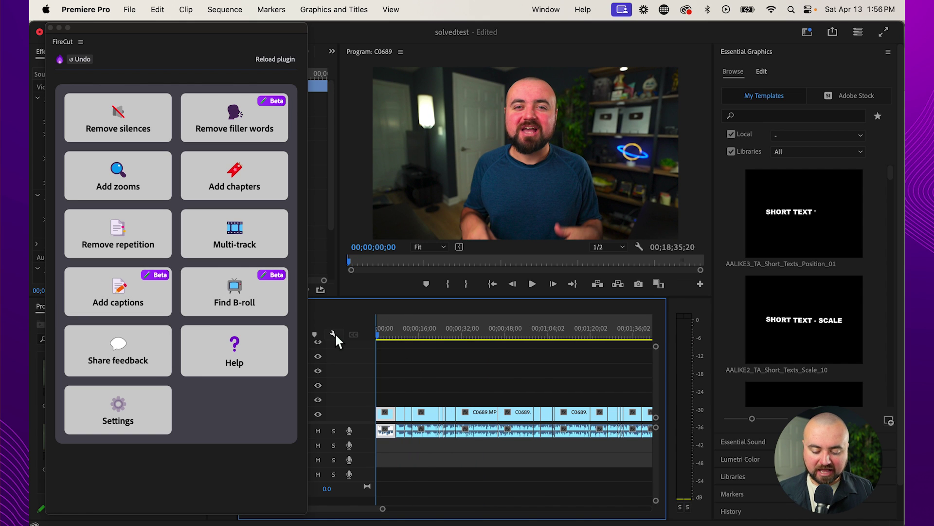
pyautogui.scroll(5, 475, 383)
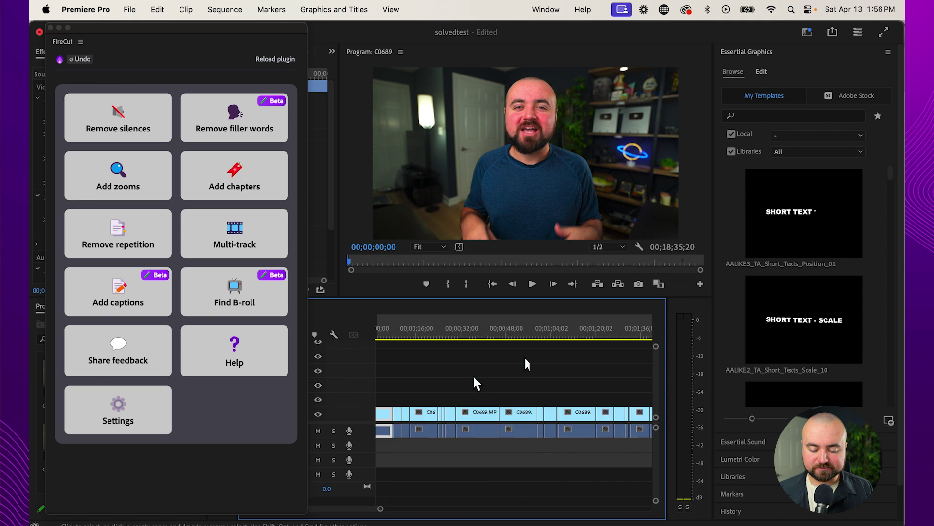
pyautogui.scroll(4, 475, 377)
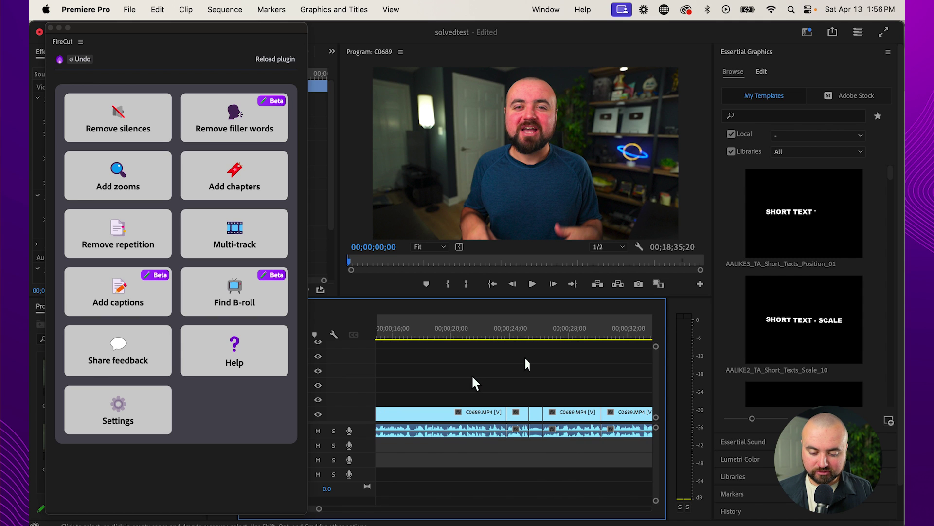
pyautogui.click(487, 335)
pyautogui.moveTo(487, 334); pyautogui.dragTo(529, 338)
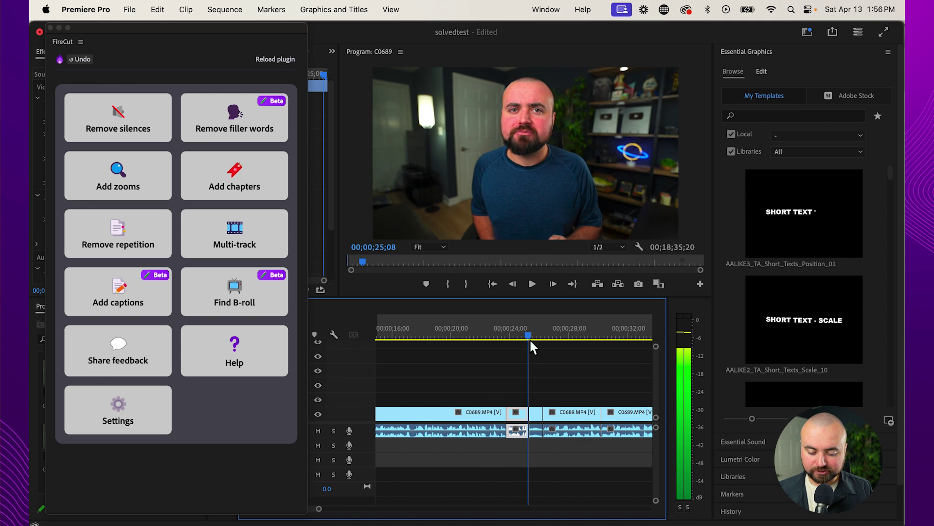
pyautogui.press('Left')
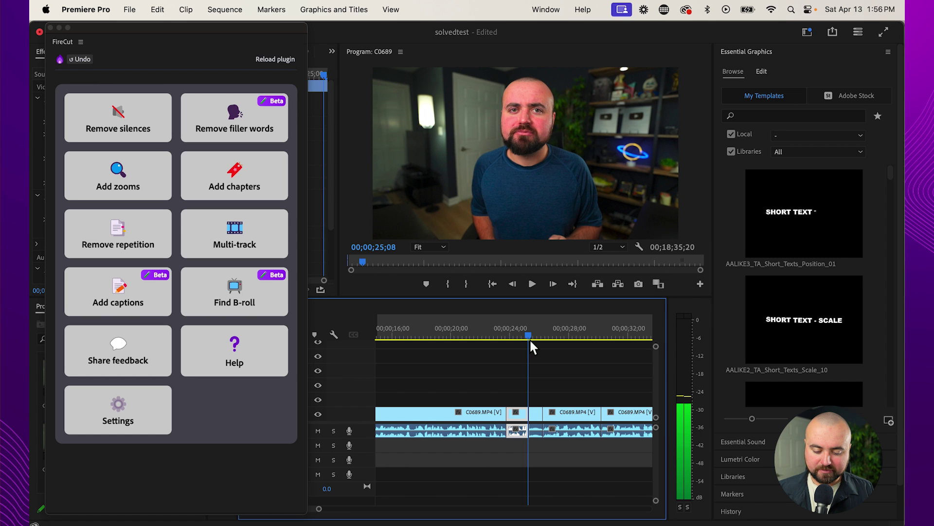
pyautogui.press('o')
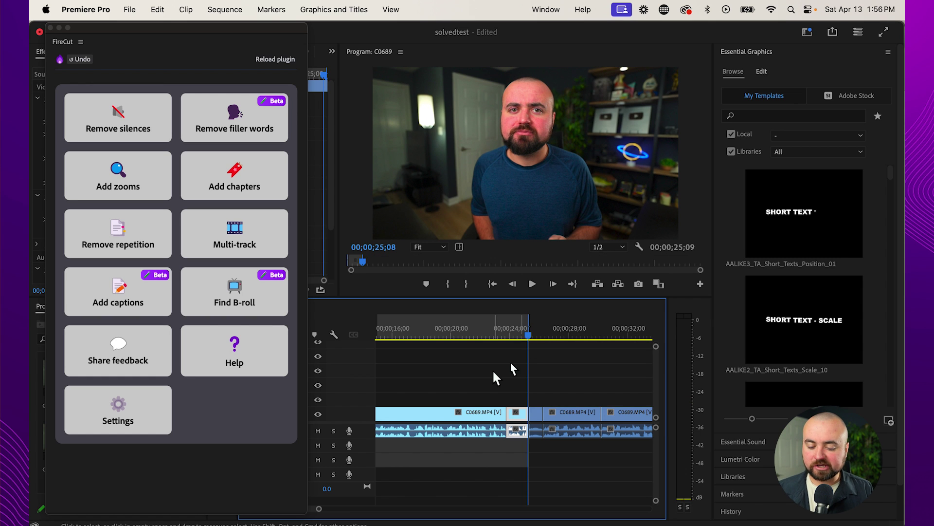
pyautogui.press('-')
pyautogui.press('-')
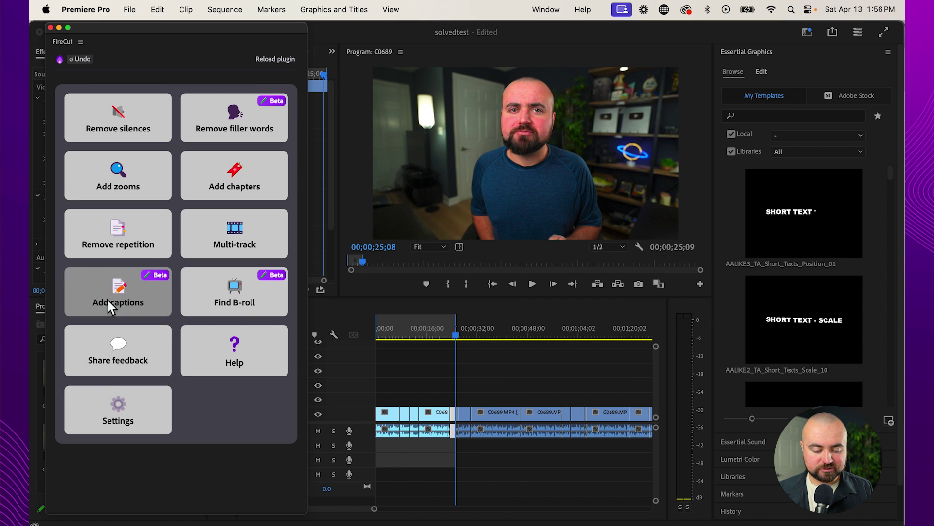
# Transcribe captions for the In/Out range only.
pyautogui.click(107, 299)
pyautogui.click(70, 245)
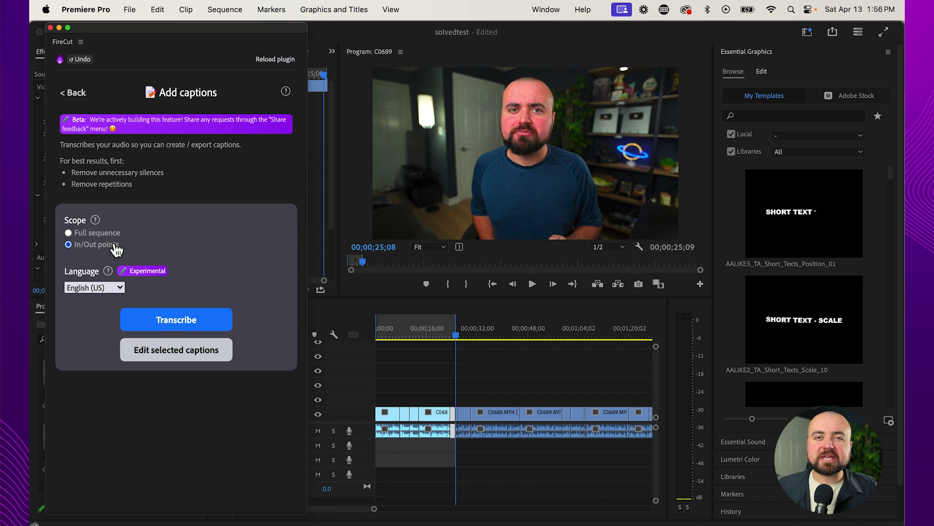
pyautogui.click(156, 322)
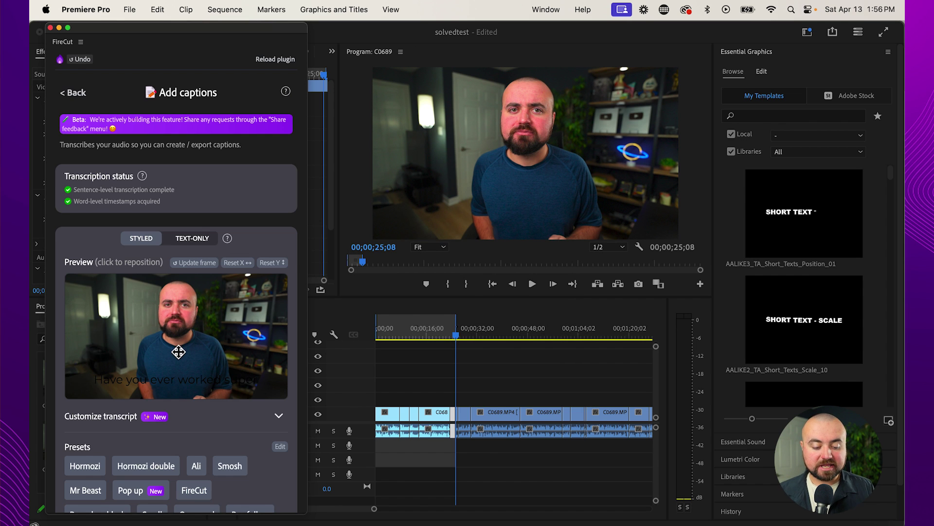
pyautogui.scroll(-3, 178, 351)
pyautogui.scroll(-2, 179, 351)
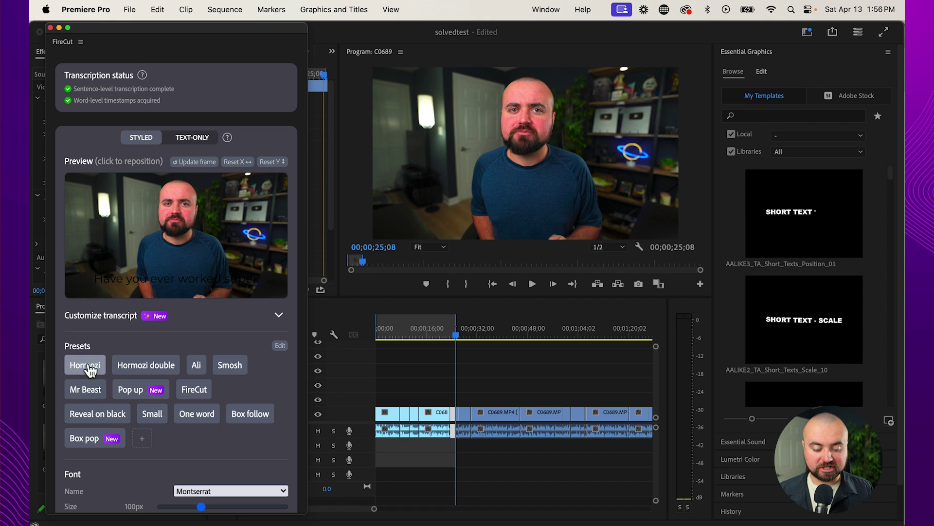
# Apply the Hormozi caption style and move the caption lower in the frame.
pyautogui.click(87, 366)
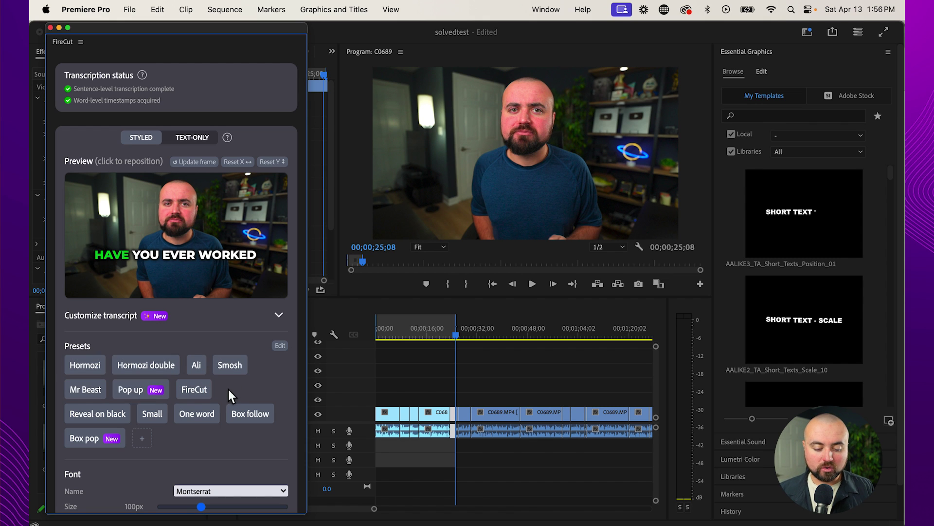
pyautogui.click(93, 395)
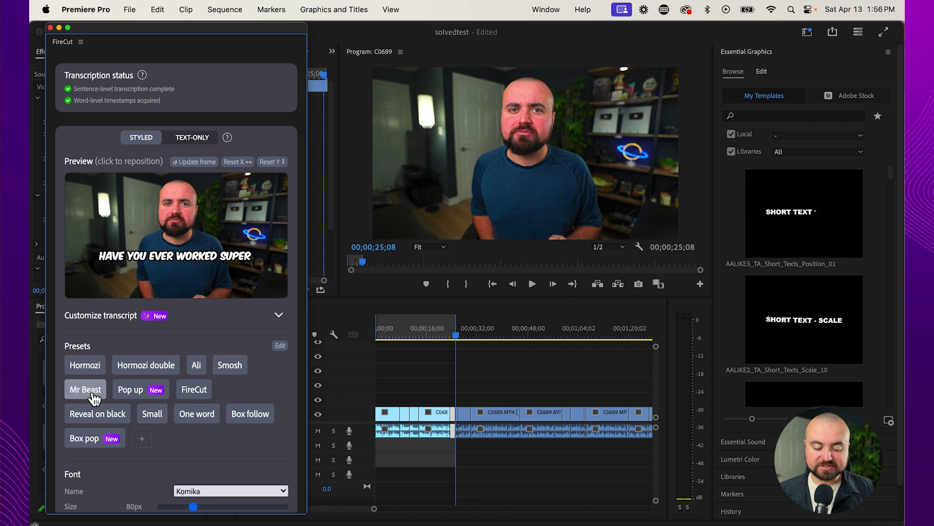
pyautogui.click(197, 393)
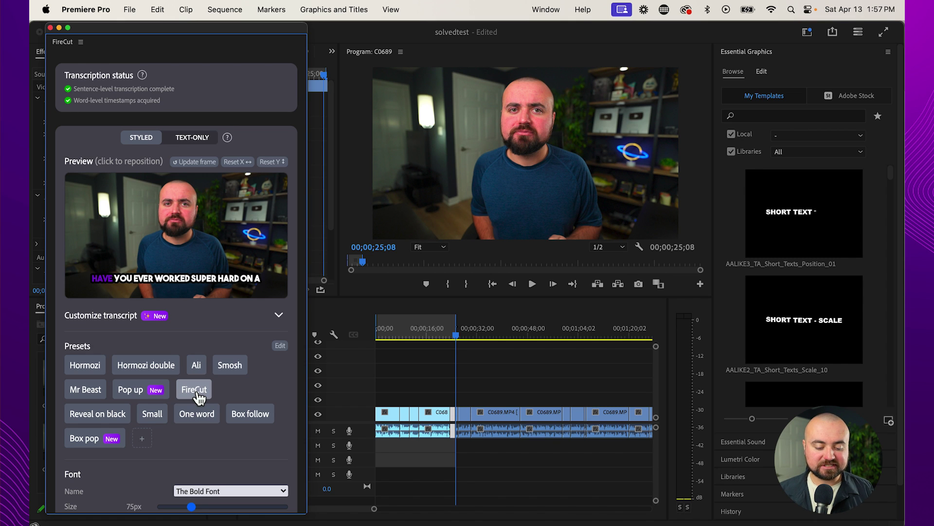
pyautogui.click(85, 365)
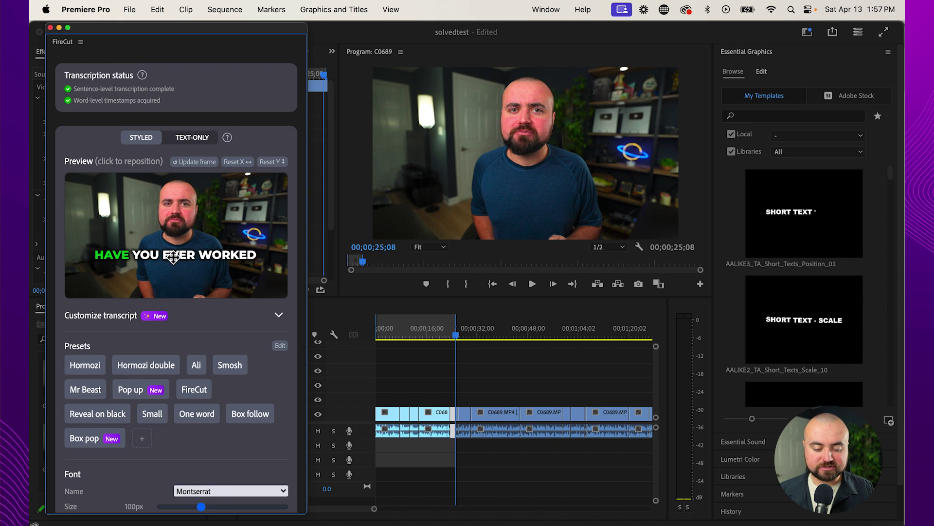
pyautogui.click(173, 277)
pyautogui.moveTo(173, 279); pyautogui.dragTo(180, 288)
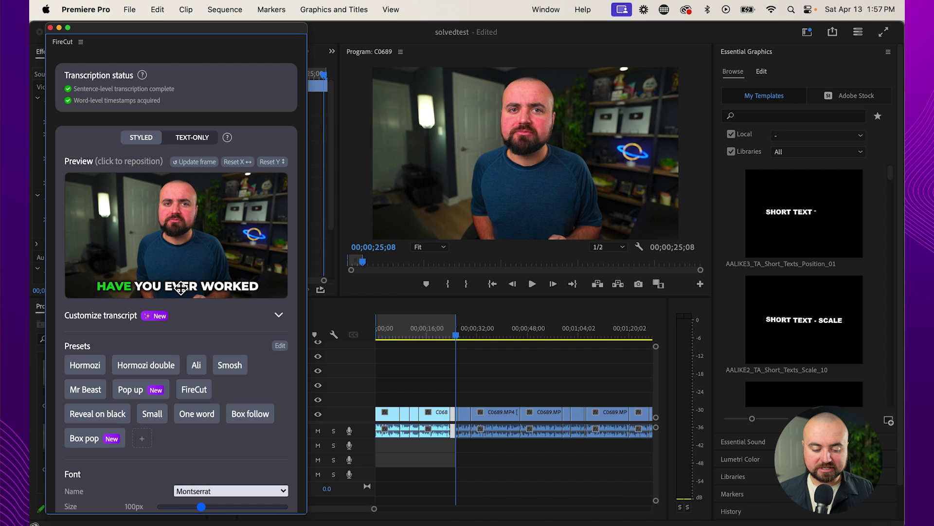
# Turn on Pop text with audio for the captions.
pyautogui.scroll(-10, 224, 334)
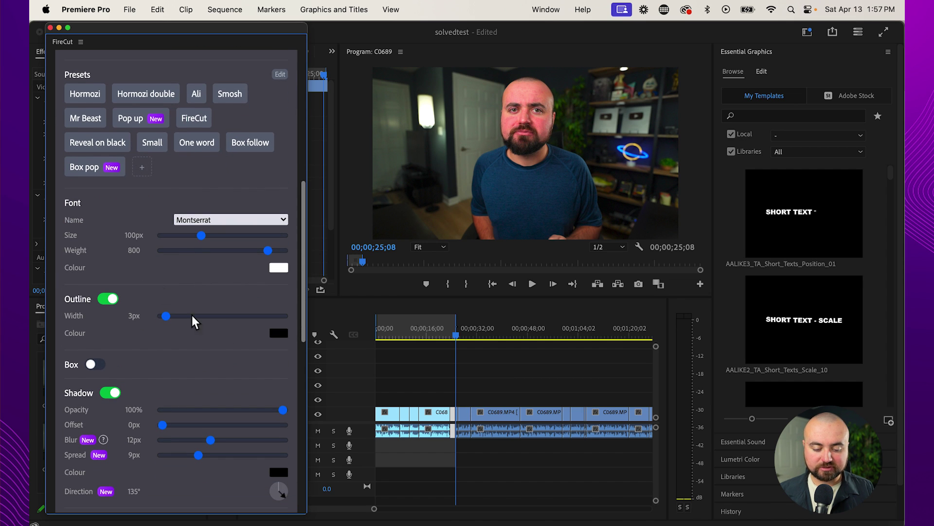
pyautogui.scroll(-3, 227, 373)
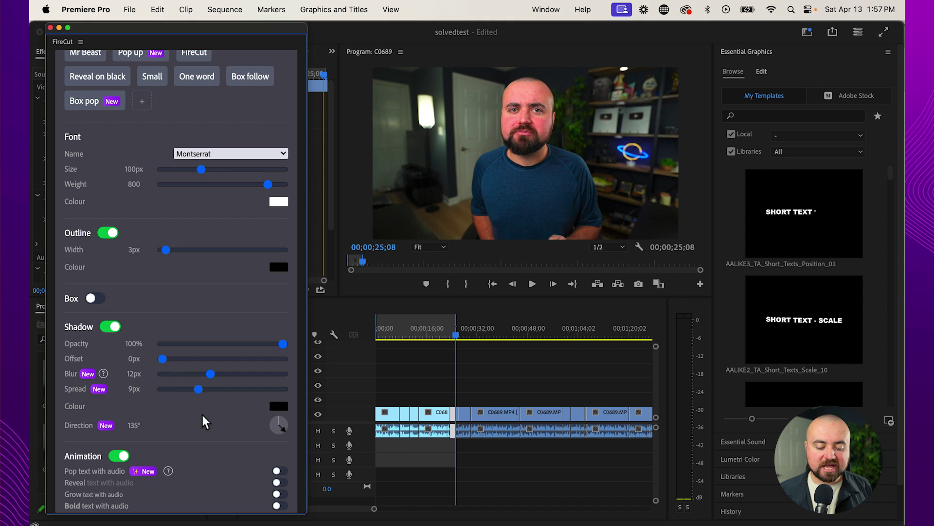
pyautogui.scroll(-5, 203, 414)
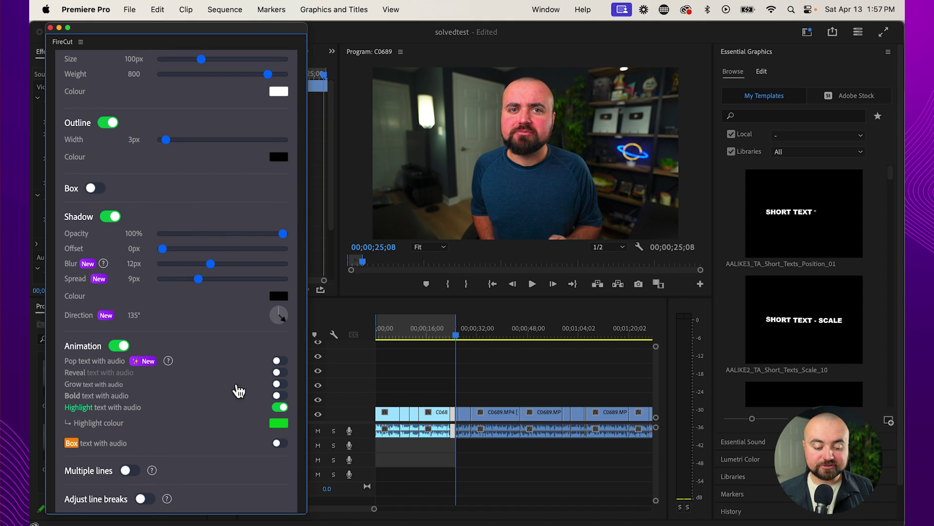
pyautogui.click(280, 360)
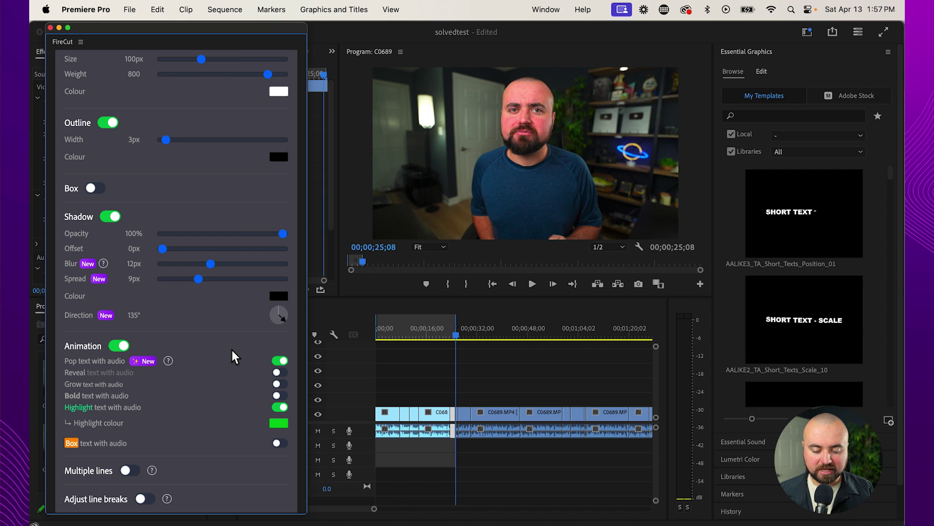
pyautogui.scroll(-6, 231, 350)
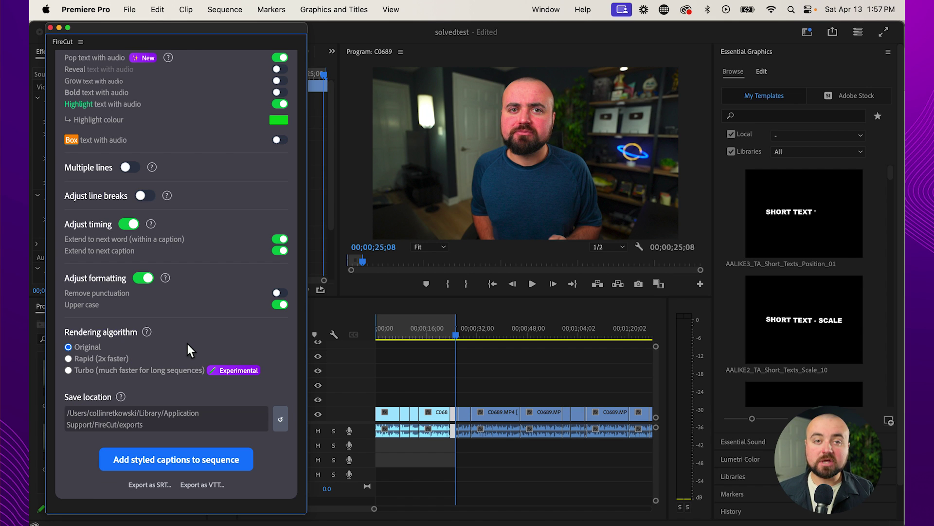
# Add the styled captions to the sequence and play back to check them.
pyautogui.click(146, 465)
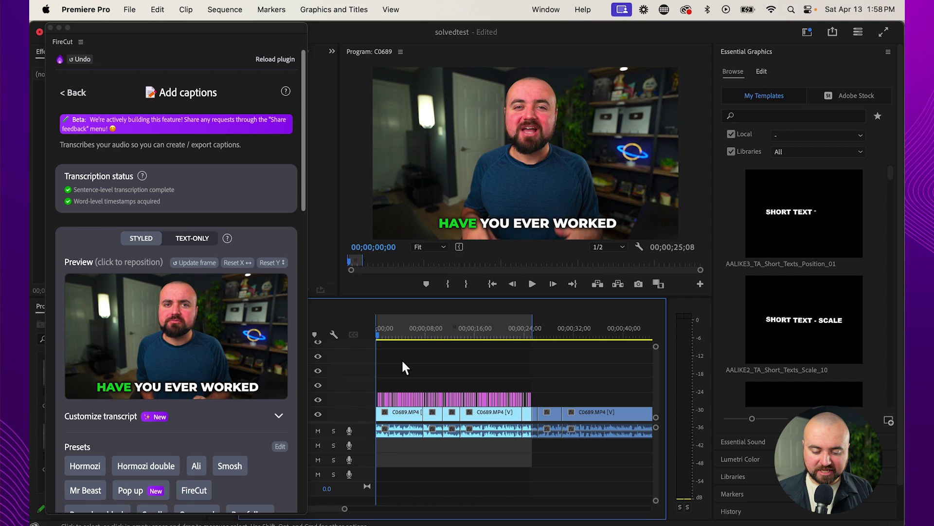
pyautogui.press('space')
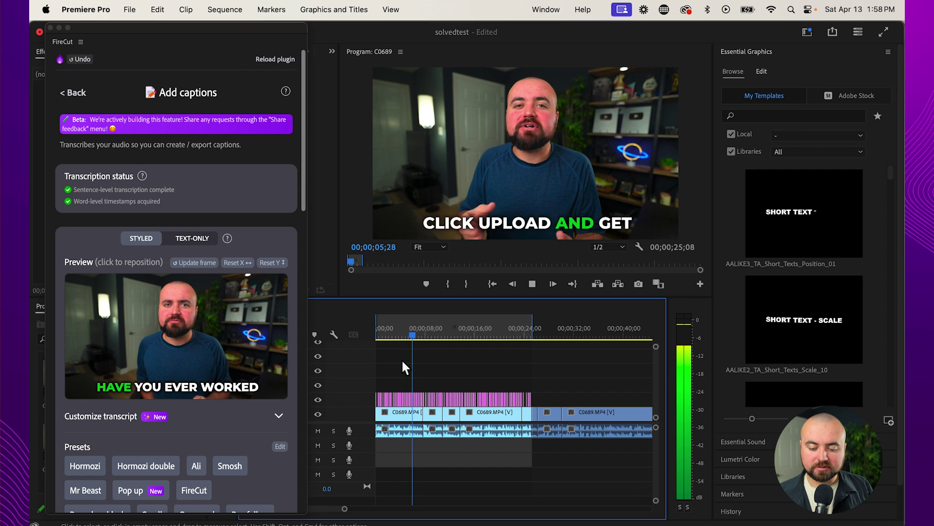
pyautogui.press('space')
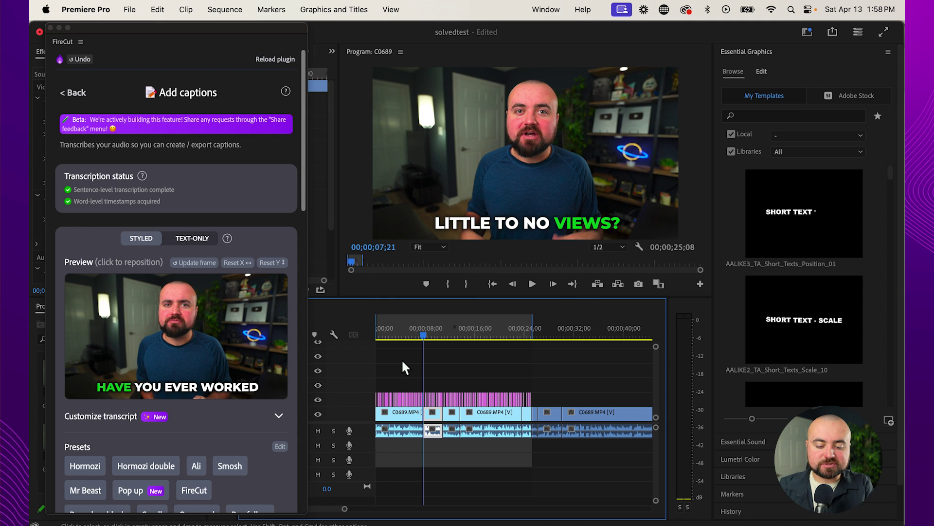
pyautogui.click(402, 361)
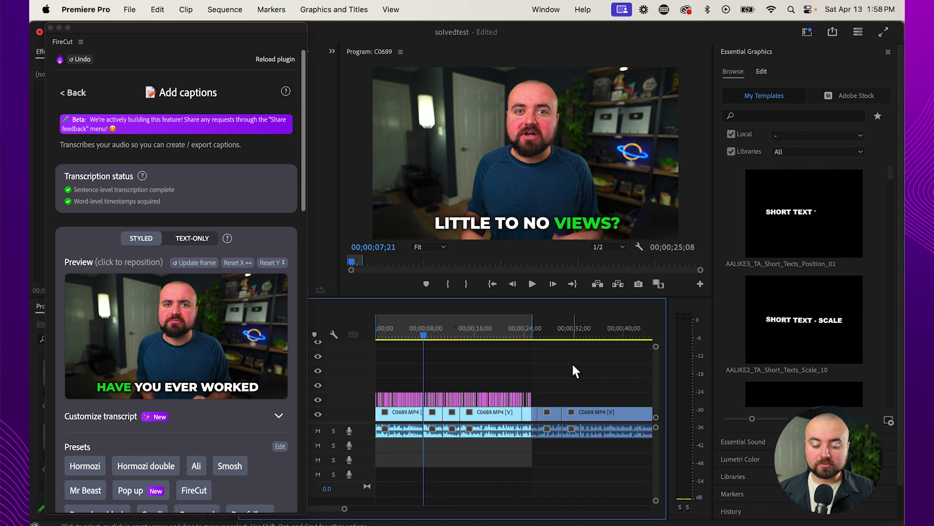
pyautogui.press('-')
pyautogui.click(482, 332)
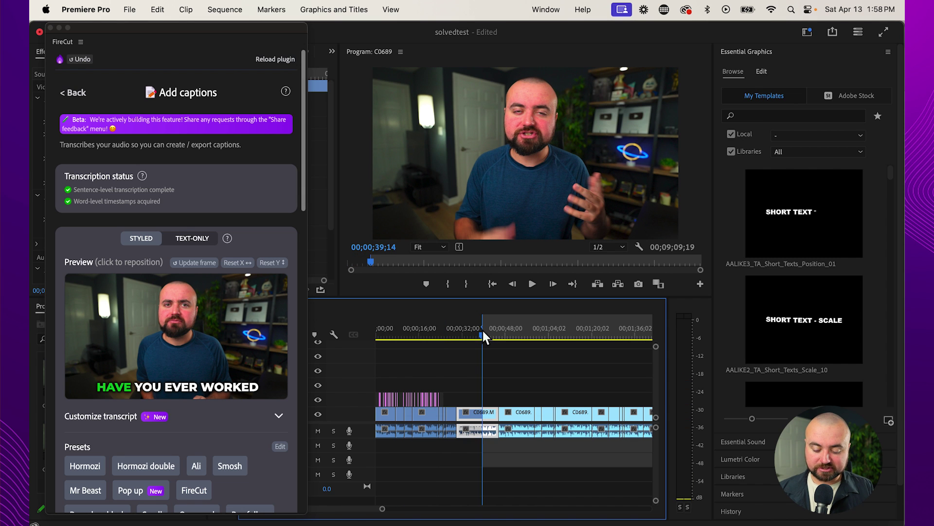
pyautogui.moveTo(483, 332); pyautogui.dragTo(495, 332)
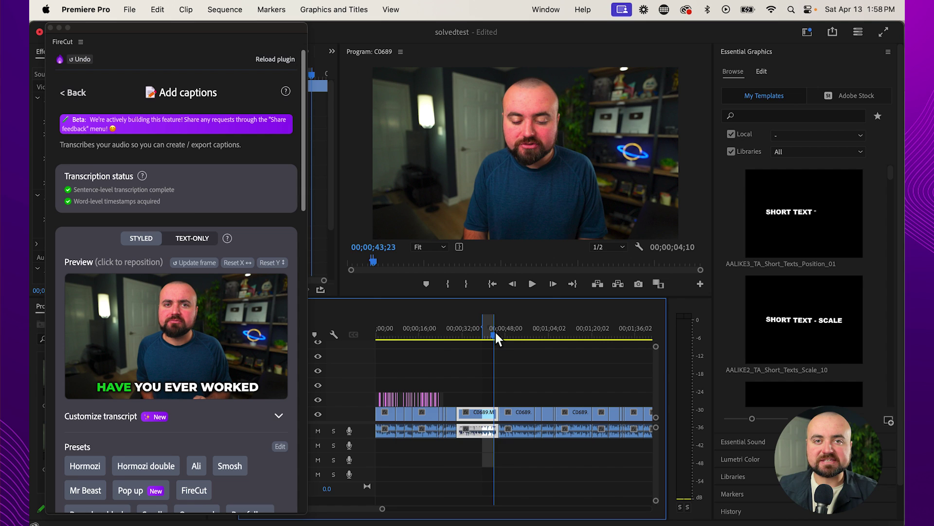
# Insert High-frequency Pexels stock B-roll with FireCut's Find B-roll.
pyautogui.click(76, 93)
pyautogui.click(76, 92)
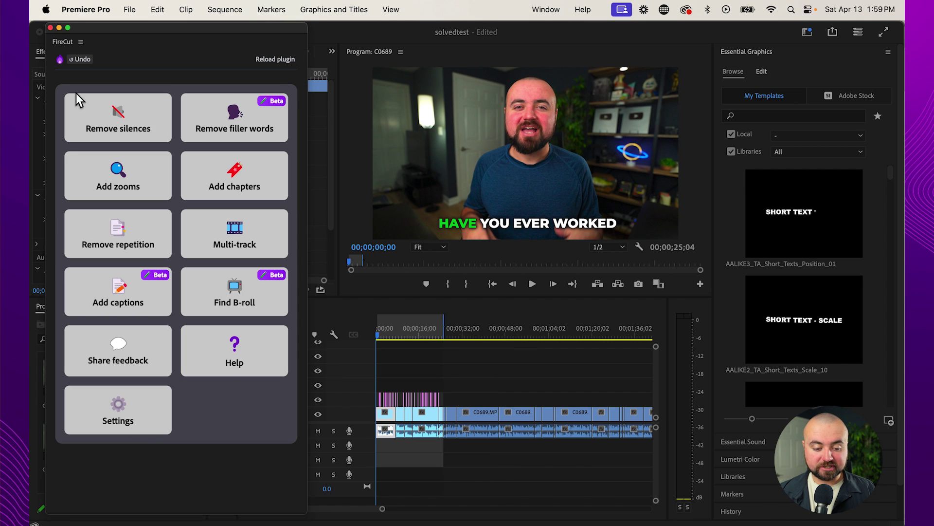
pyautogui.click(222, 304)
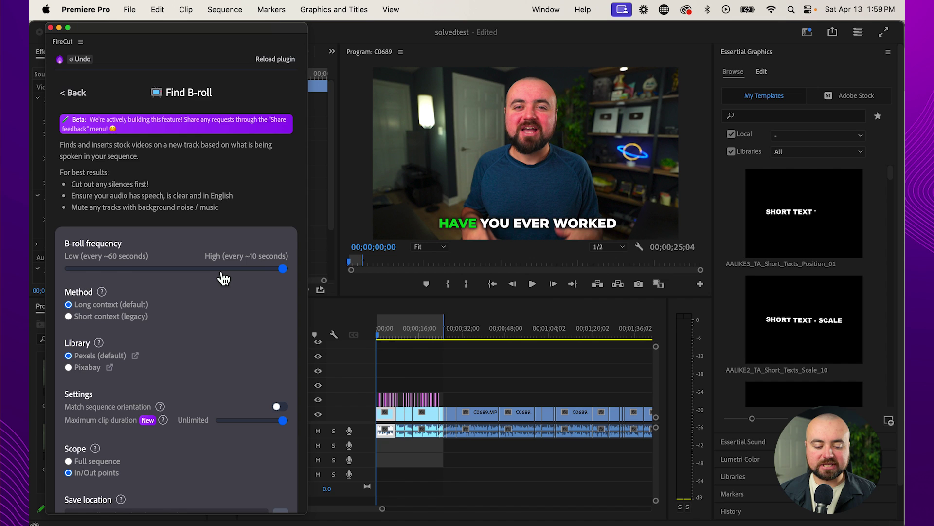
pyautogui.scroll(-1, 223, 275)
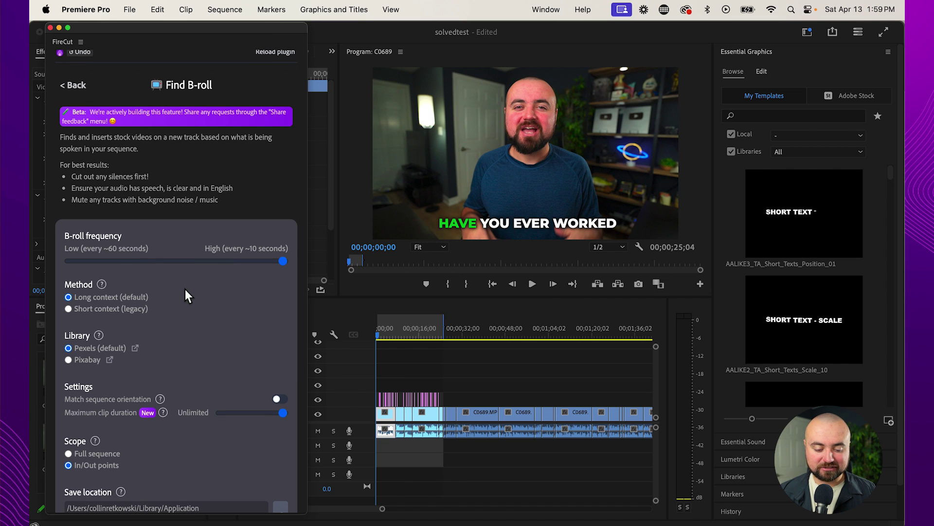
pyautogui.scroll(-5, 185, 289)
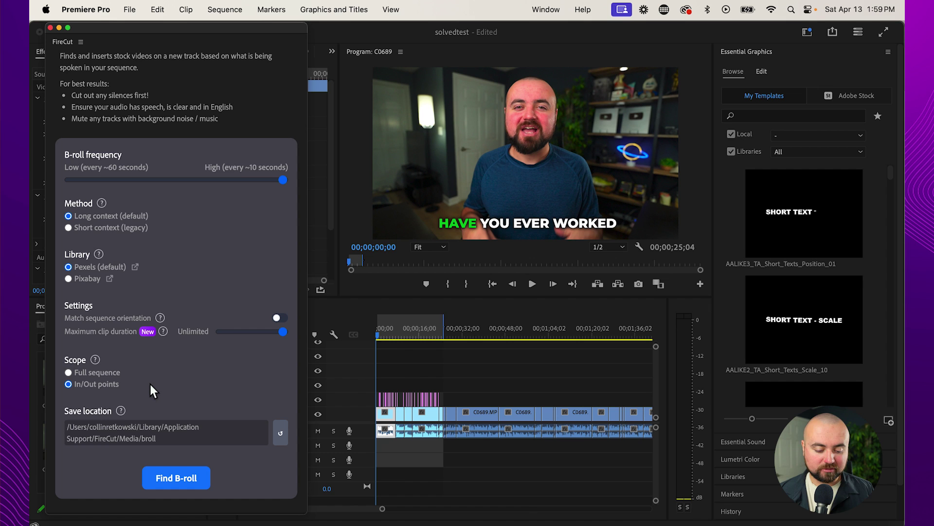
pyautogui.click(168, 474)
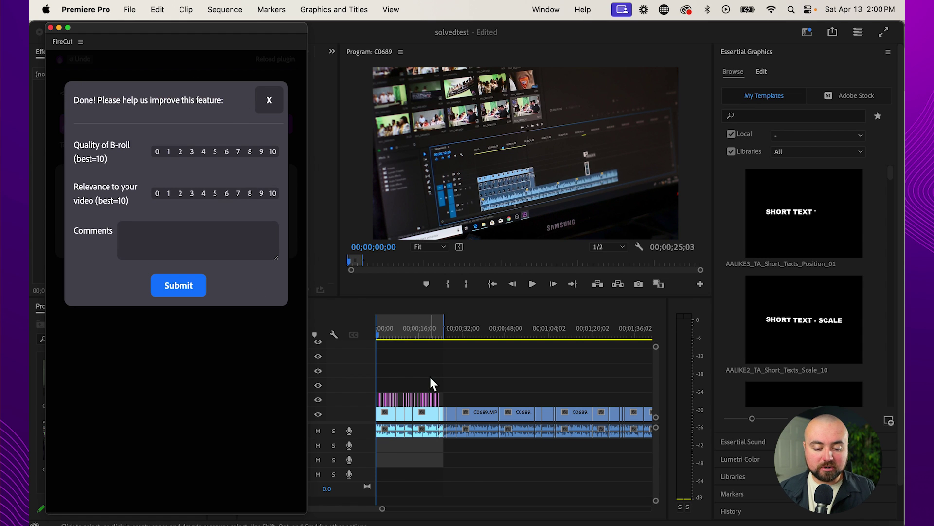
# Review the inserted B-roll for video editing, YouTube upload and video analytics.
pyautogui.click(270, 103)
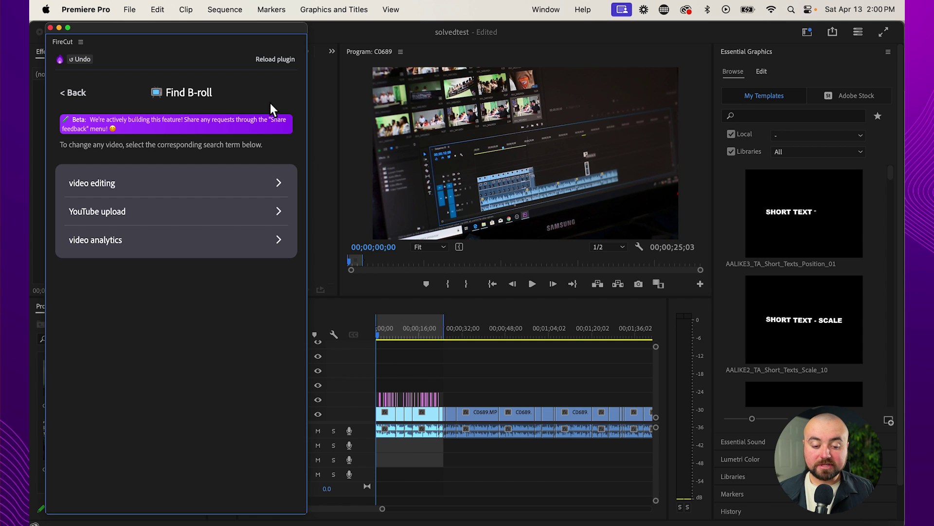
pyautogui.click(411, 358)
pyautogui.click(117, 194)
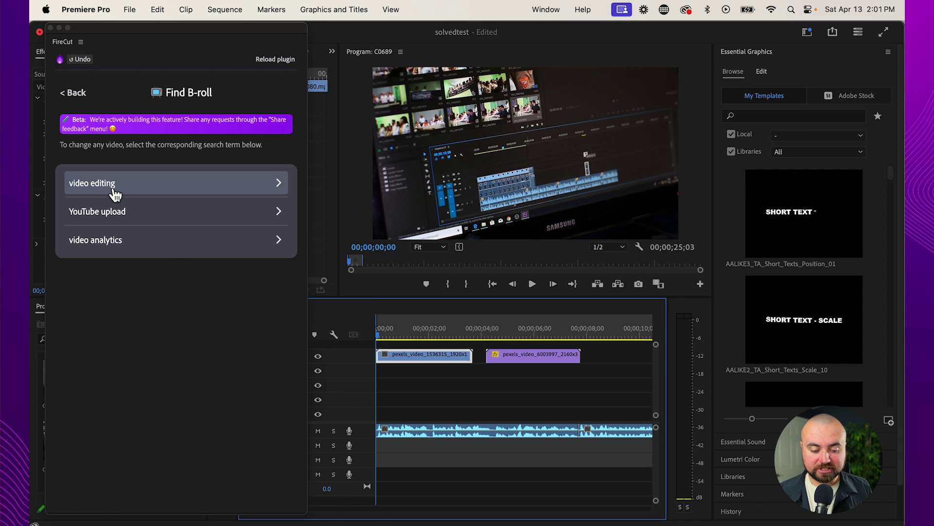
pyautogui.click(117, 221)
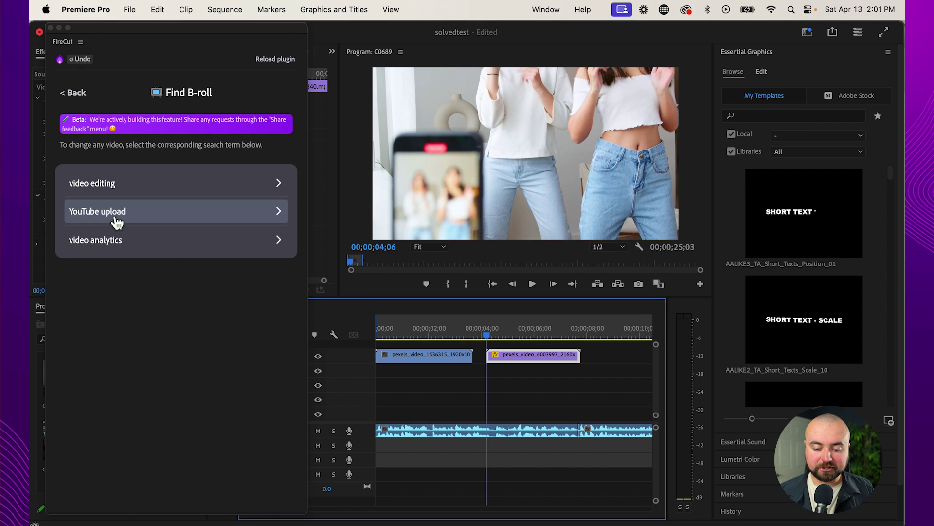
pyautogui.click(122, 248)
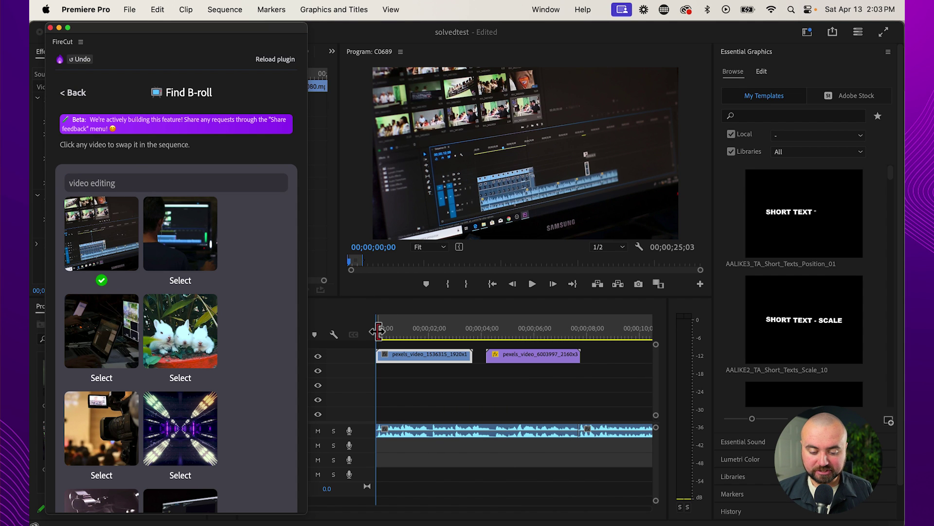
pyautogui.press('space')
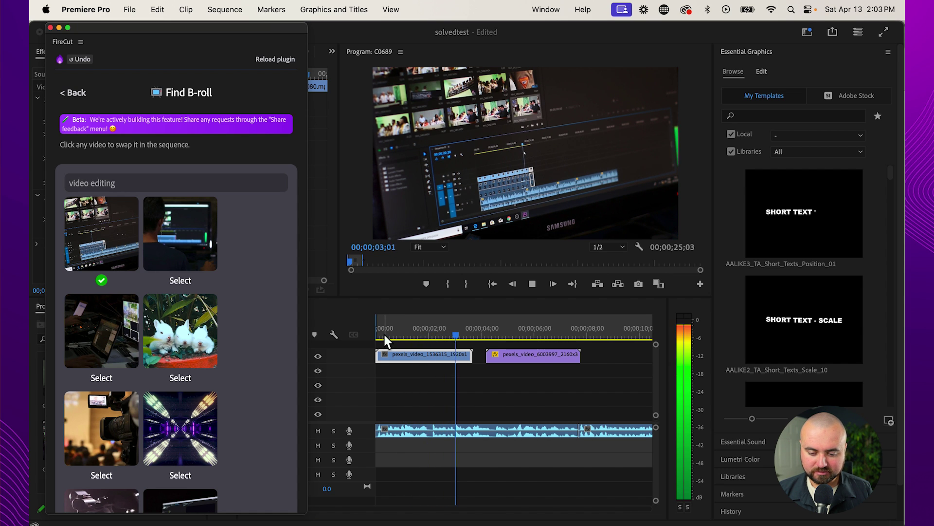
pyautogui.press('space')
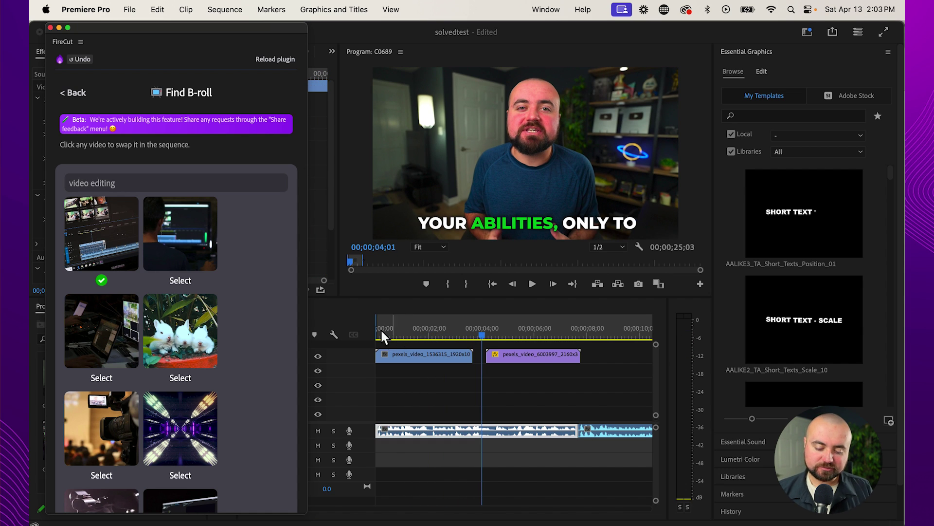
# Replace the video editing B-roll with the man-at-two-monitors stock clip.
pyautogui.click(73, 93)
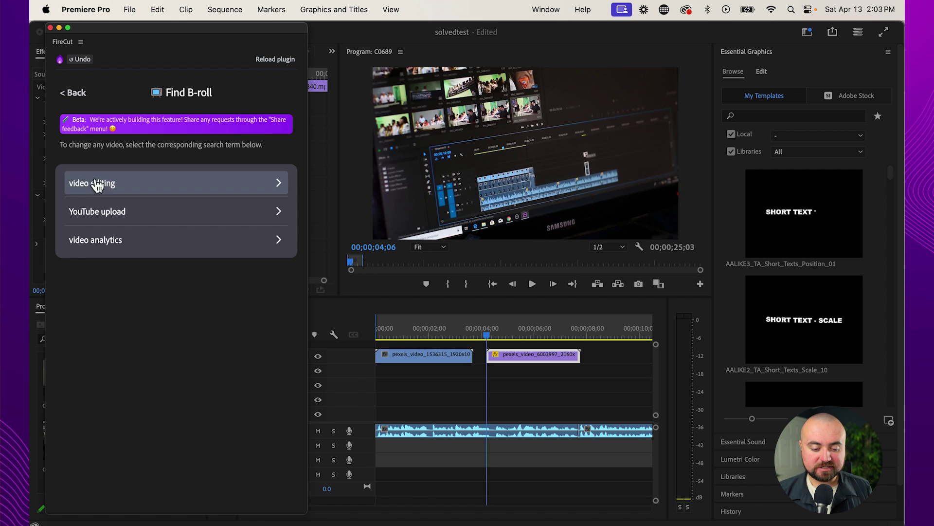
pyautogui.click(116, 179)
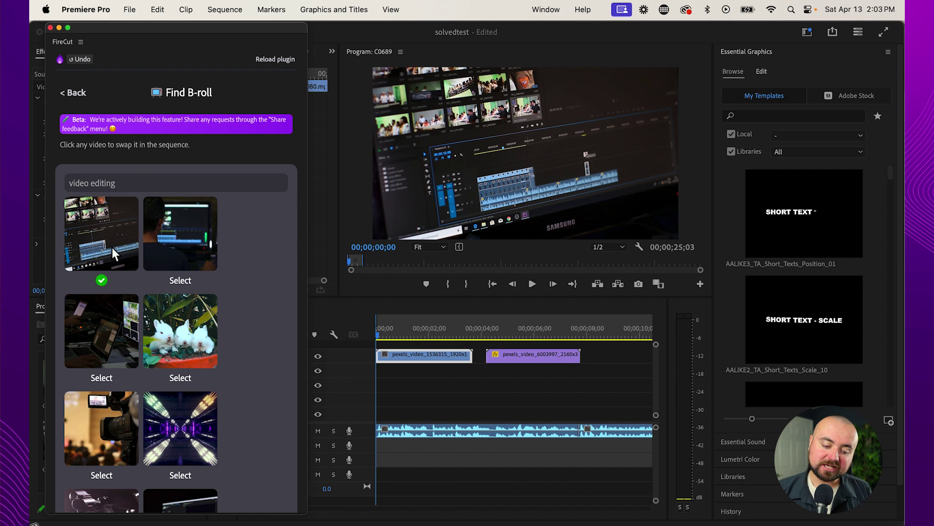
pyautogui.click(180, 238)
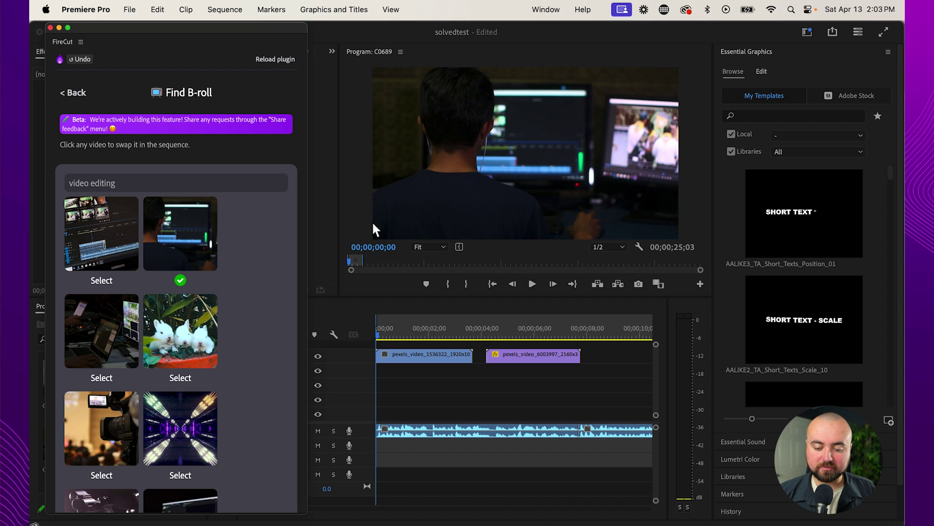
# Play back and trim the end of the first B-roll clip, then open its options.
pyautogui.press('space')
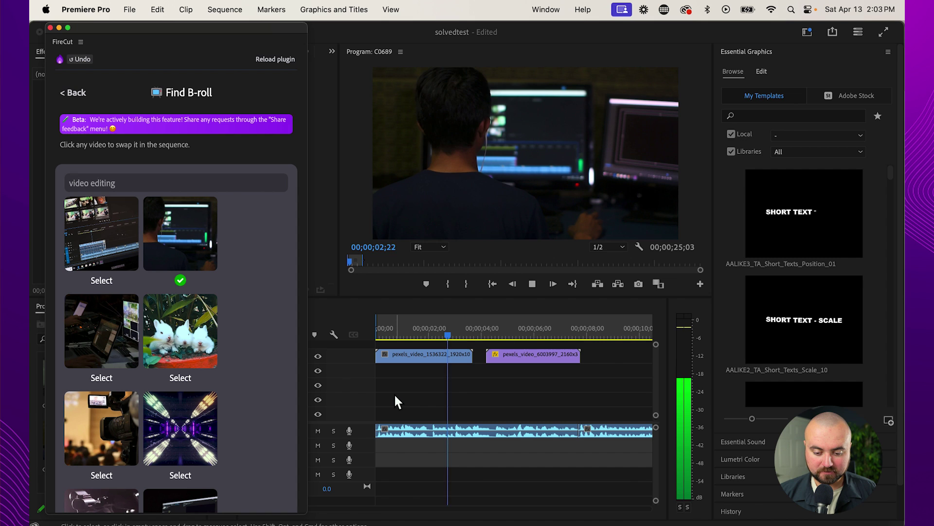
pyautogui.click(447, 338)
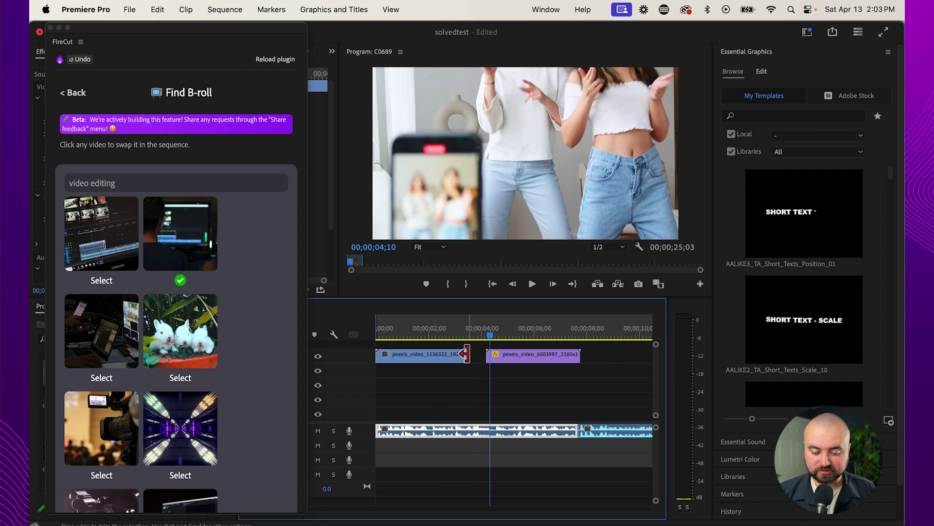
pyautogui.moveTo(467, 355)
pyautogui.mouseDown()
pyautogui.moveTo(503, 364)
pyautogui.moveTo(397, 368)
pyautogui.moveTo(469, 363)
pyautogui.mouseUp()
pyautogui.click(417, 357)
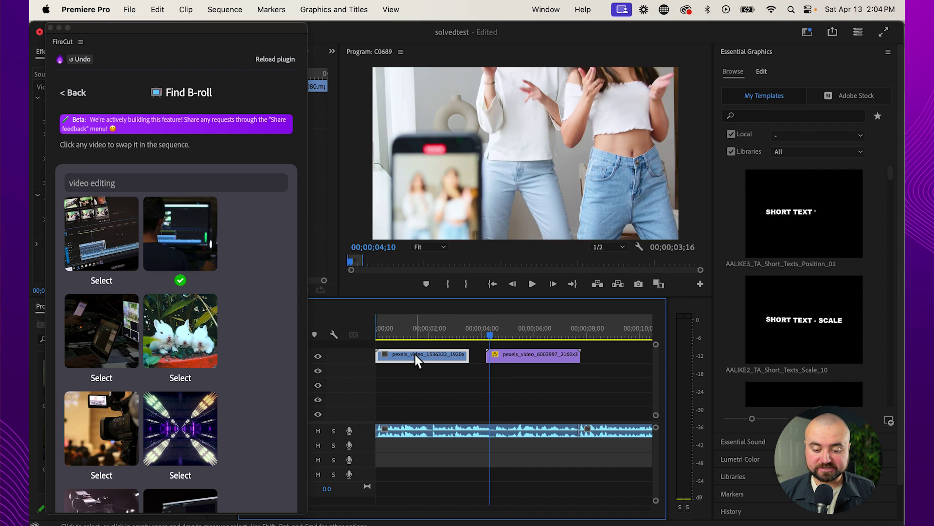
pyautogui.rightClick(415, 354)
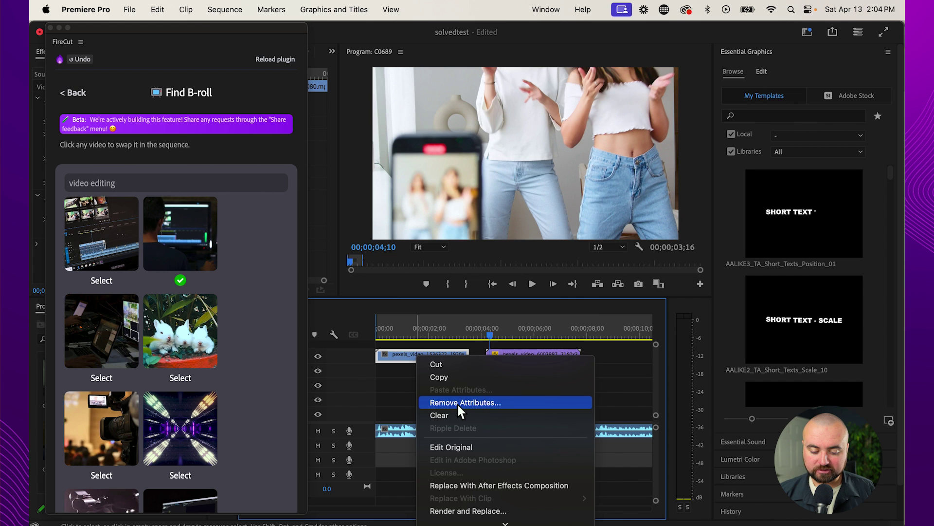
pyautogui.scroll(-10, 457, 402)
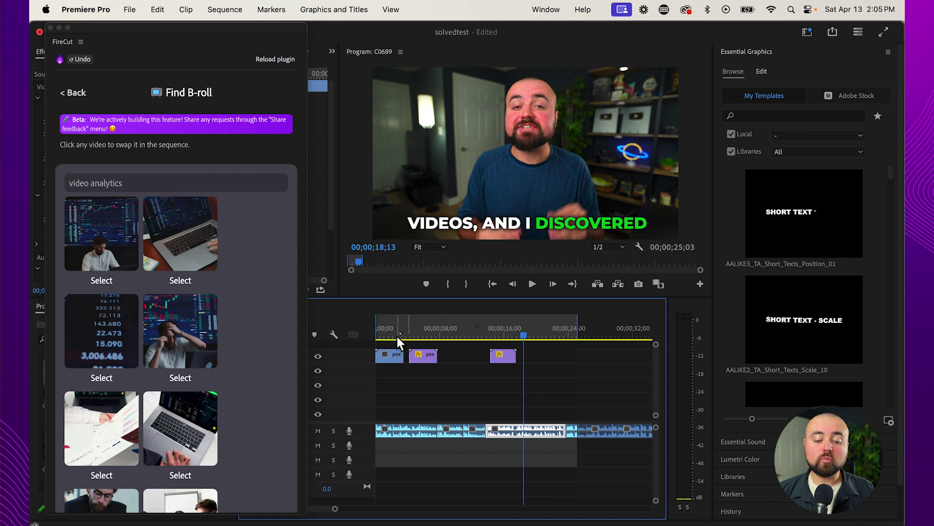
# Remove the two purple B-roll clips, return the playhead to the start, and deselect.
pyautogui.moveTo(554, 396); pyautogui.dragTo(416, 354)
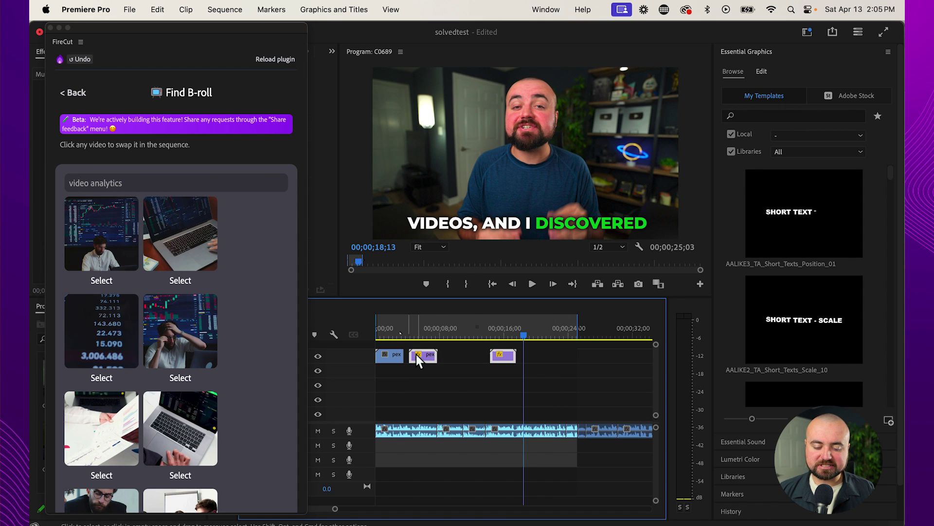
pyautogui.press('Delete')
pyautogui.press('Home')
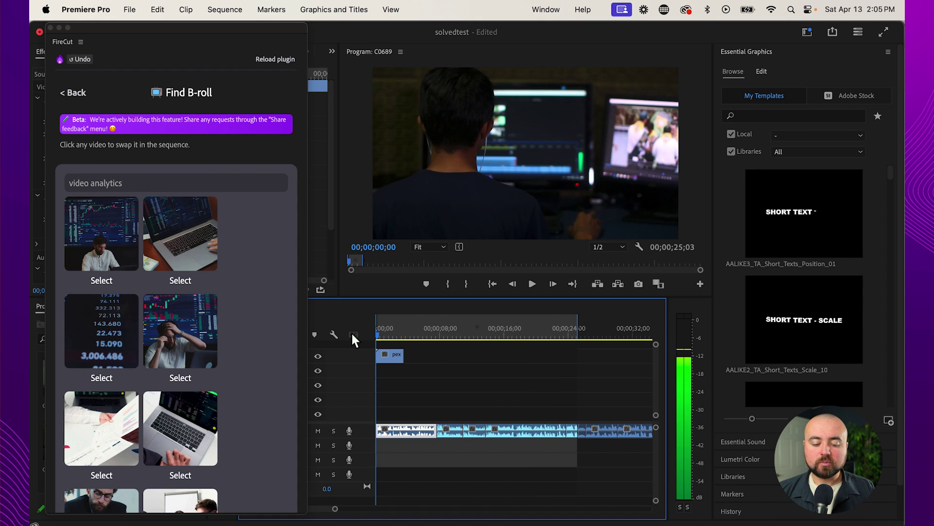
pyautogui.click(433, 374)
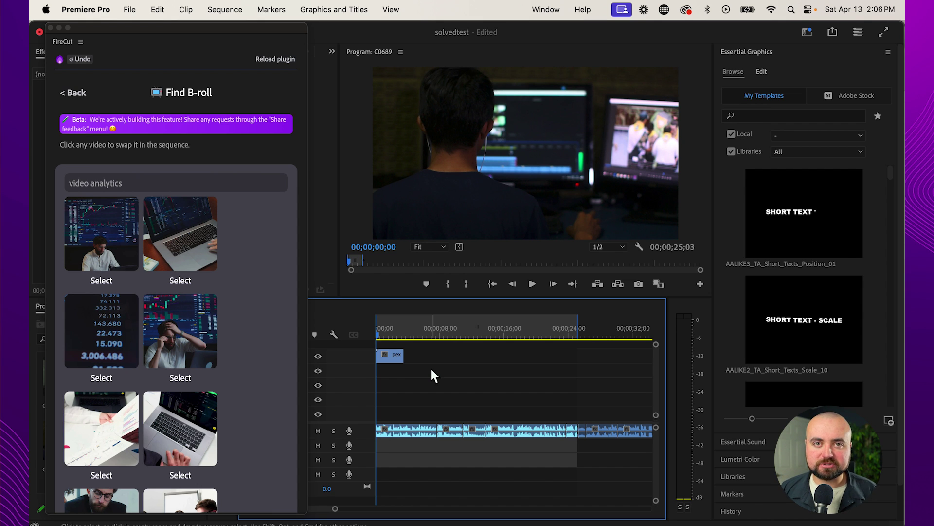
# Back out of the B-roll results to FireCut's main tool menu.
pyautogui.click(69, 92)
pyautogui.click(70, 92)
pyautogui.click(69, 94)
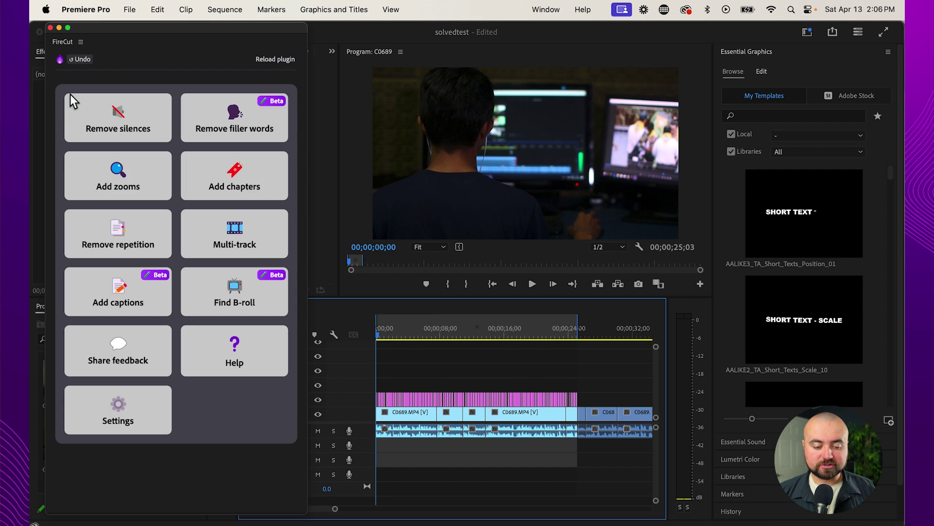
# Run FireCut's Add zooms with High zoom frequency and scale 135.
pyautogui.click(115, 189)
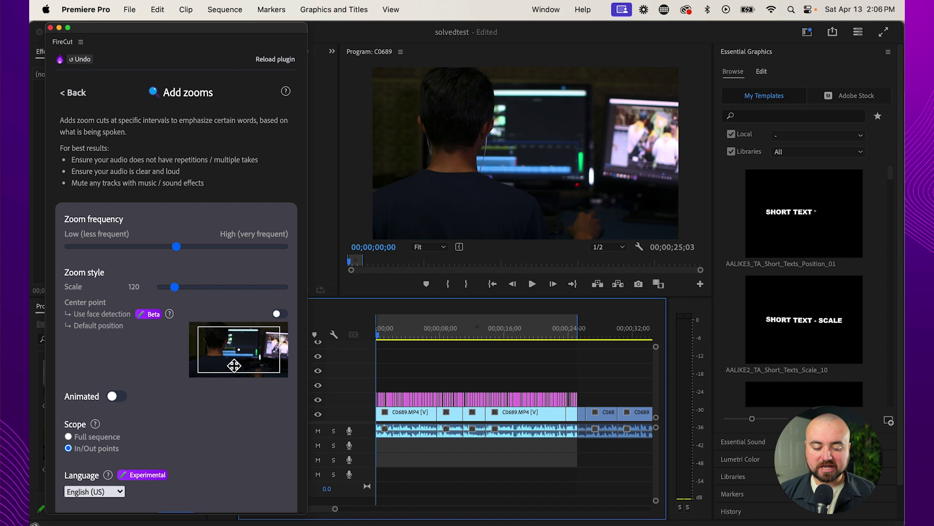
pyautogui.scroll(-2, 165, 351)
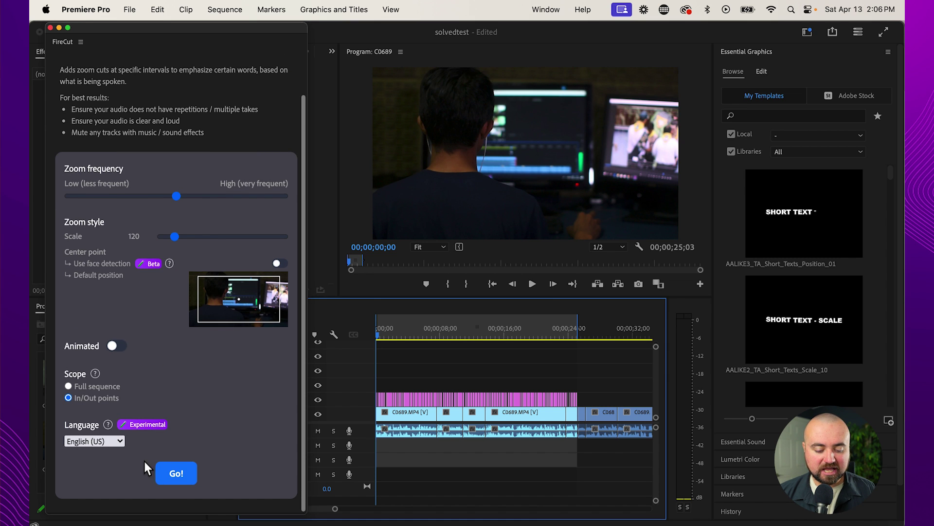
pyautogui.scroll(2, 177, 250)
pyautogui.moveTo(177, 248); pyautogui.dragTo(284, 258)
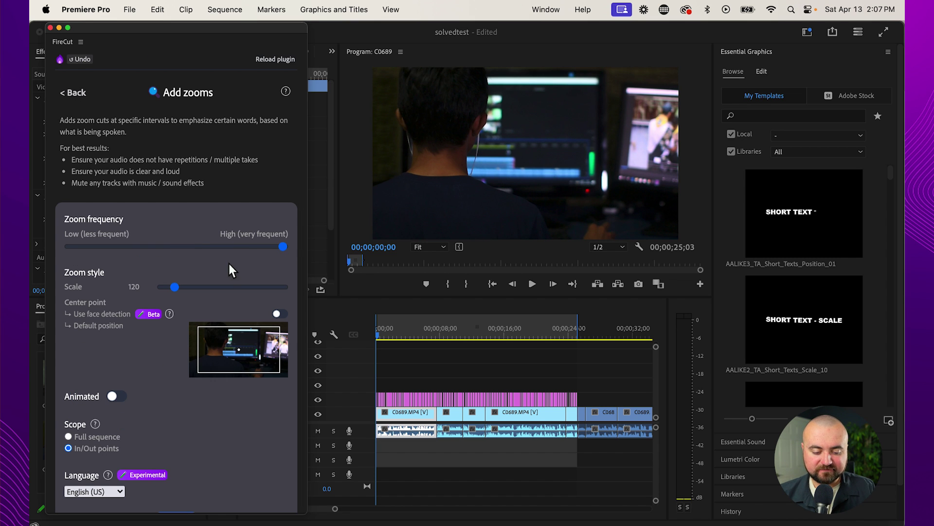
pyautogui.scroll(-2, 229, 263)
pyautogui.moveTo(175, 252); pyautogui.dragTo(185, 258)
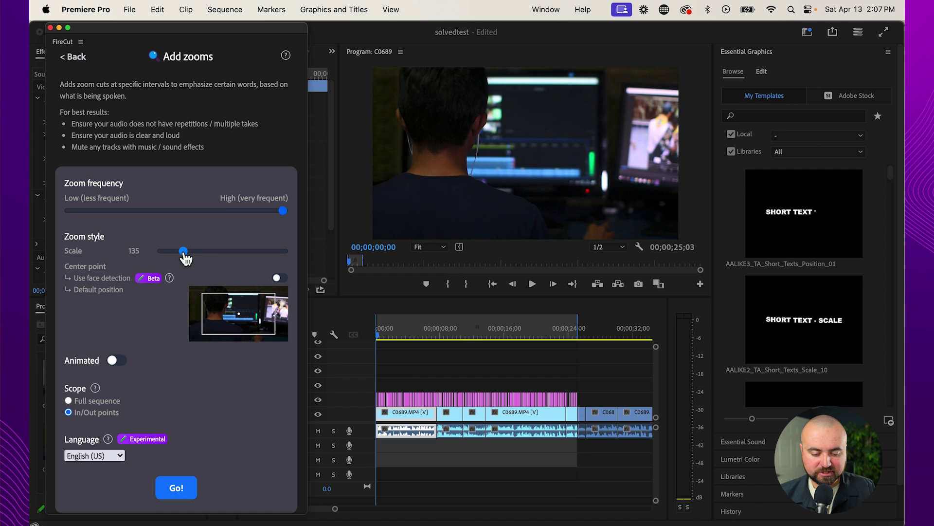
pyautogui.scroll(-1, 159, 380)
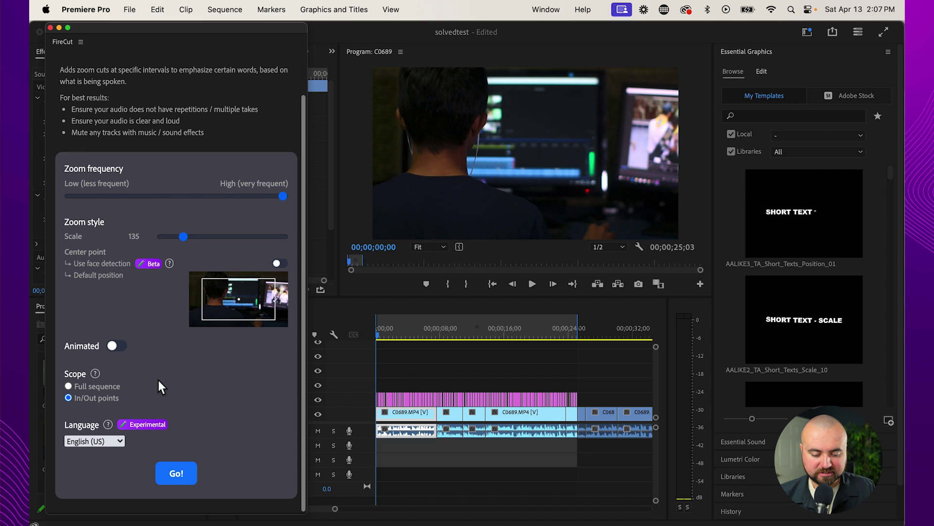
pyautogui.click(176, 474)
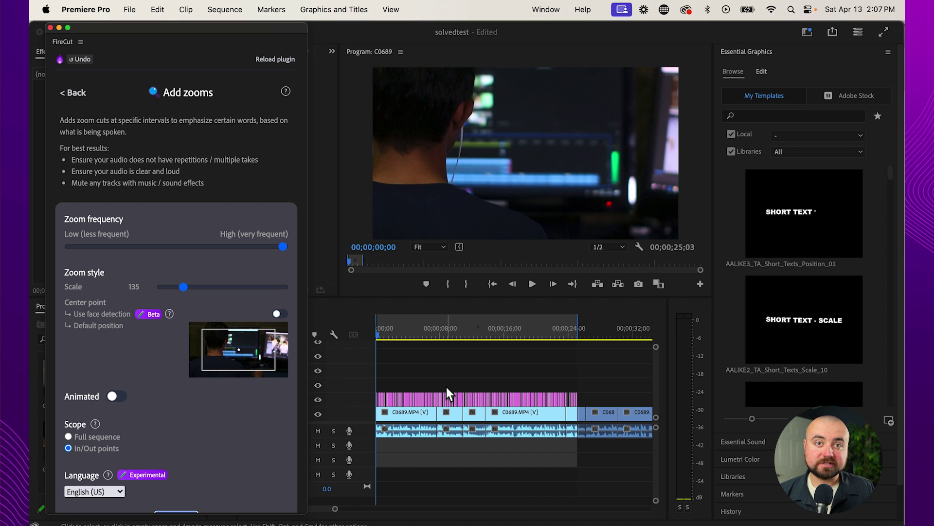
# Review the zoomed playback, split the clip at 00;00;23;23, and return to FireCut's menu.
pyautogui.press('space')
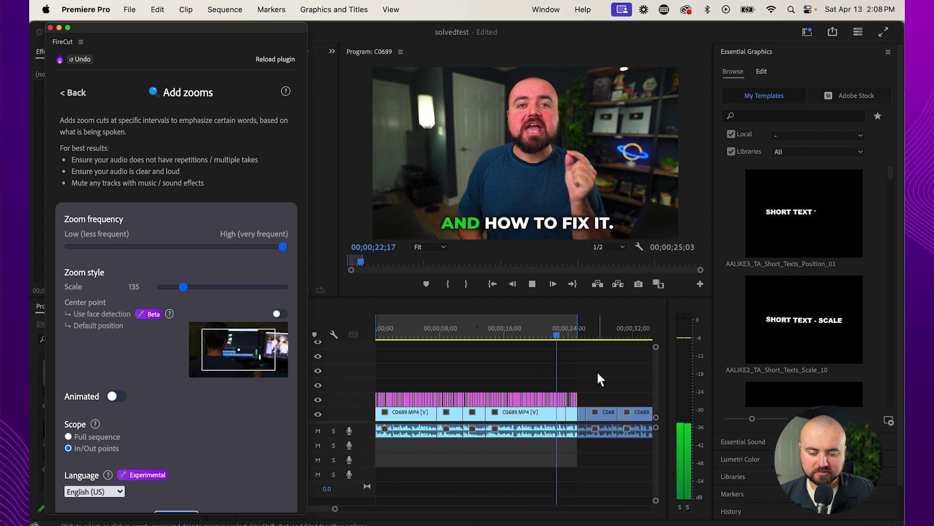
pyautogui.press('space')
pyautogui.press('super+k')
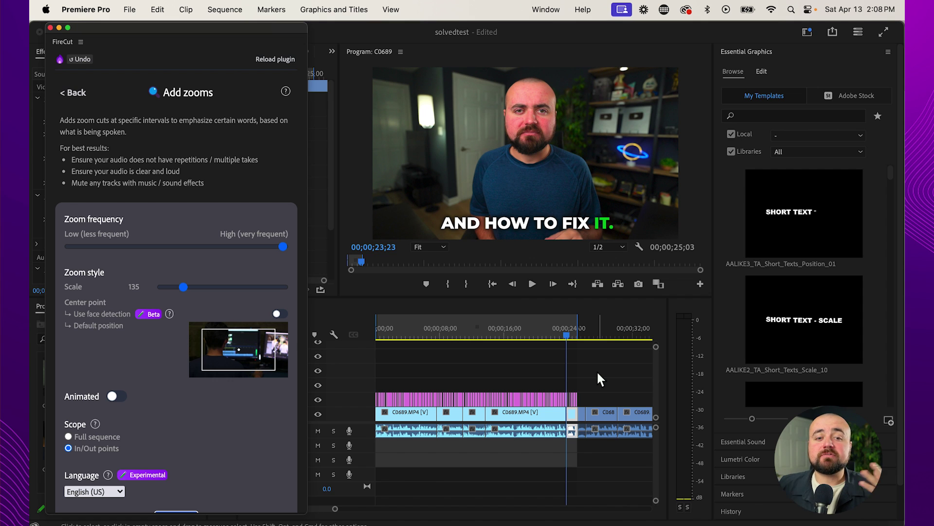
pyautogui.click(68, 93)
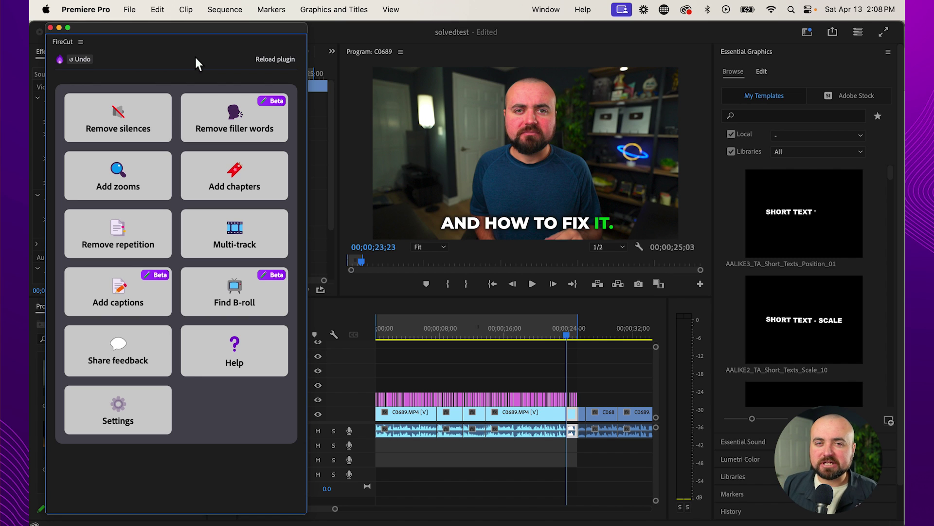
# Open FireCut's Multi-track tool.
pyautogui.click(258, 233)
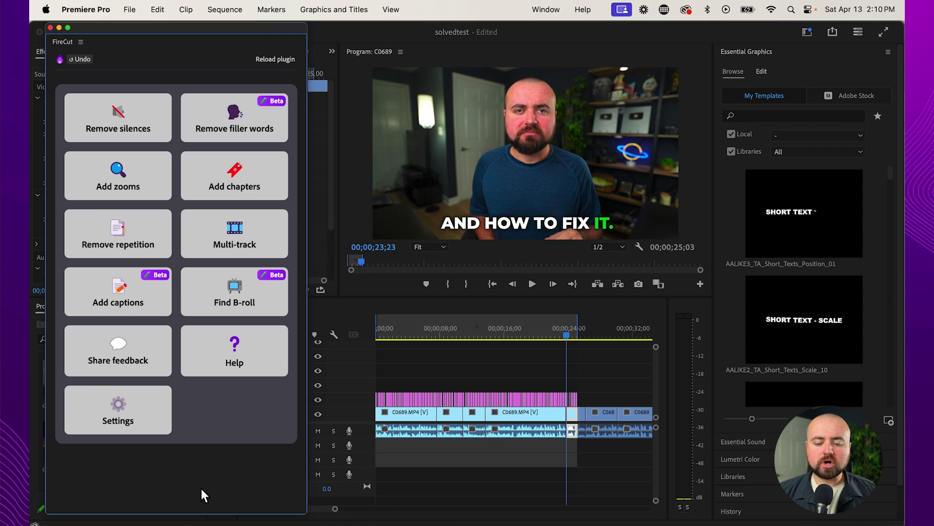
pyautogui.click(594, 523)
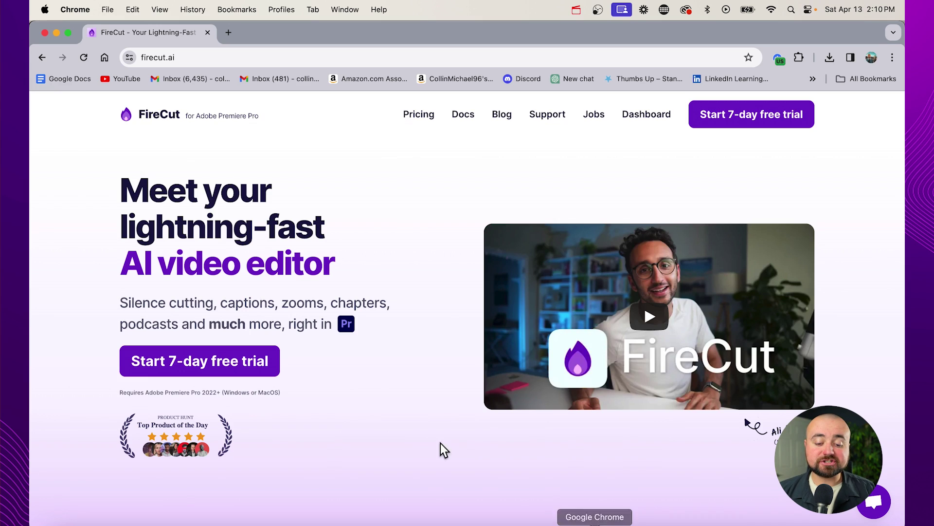